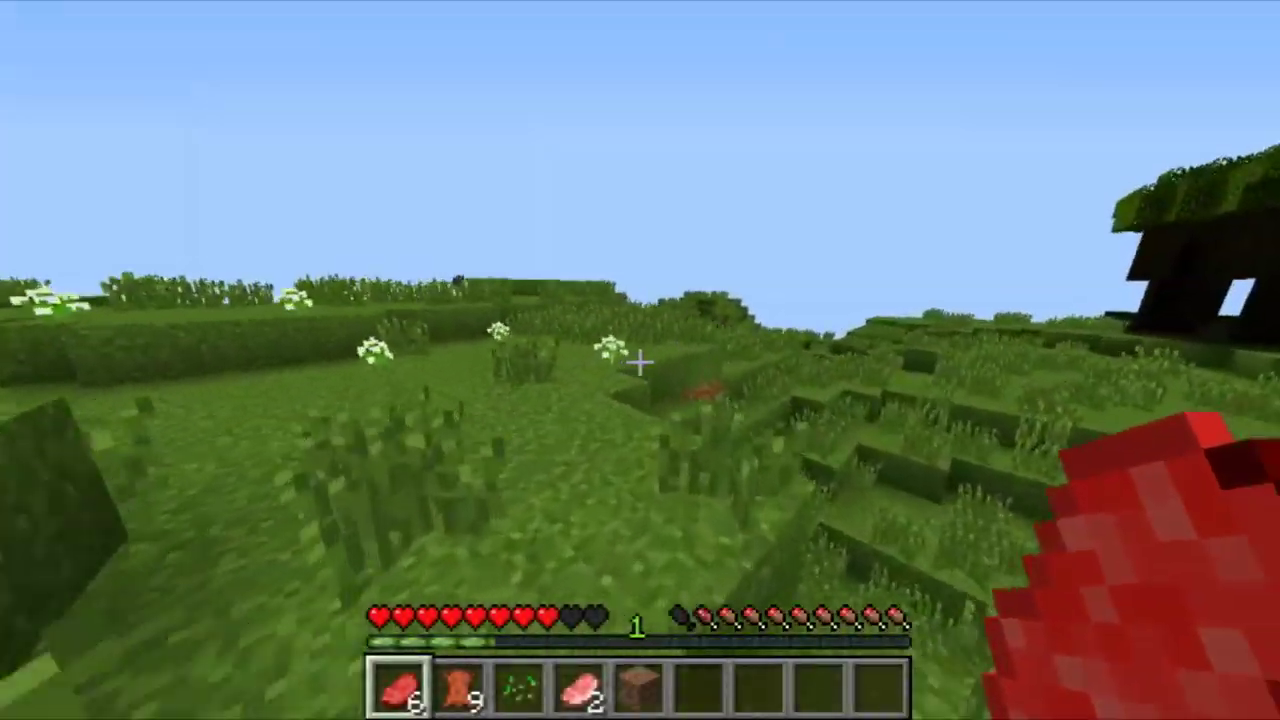
Walk through the tree grove and across the grassland toward the cows, water and hill
key(w)
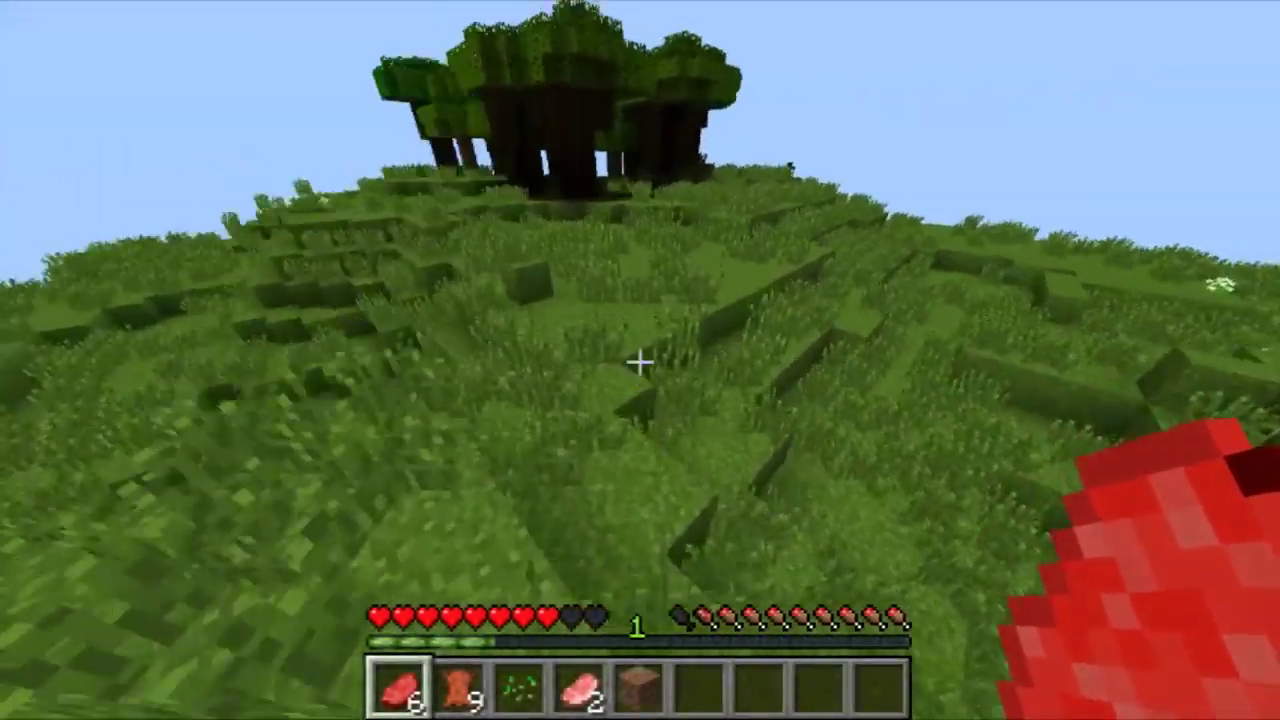
key(w)
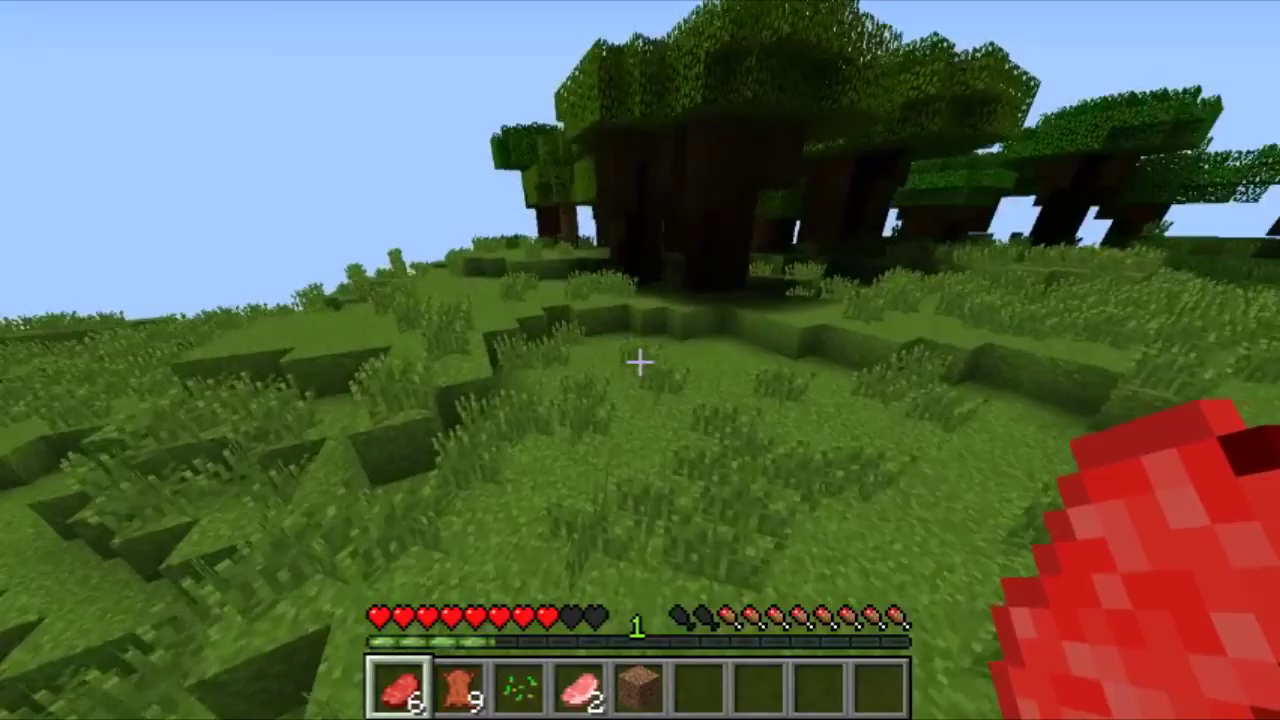
key(w)
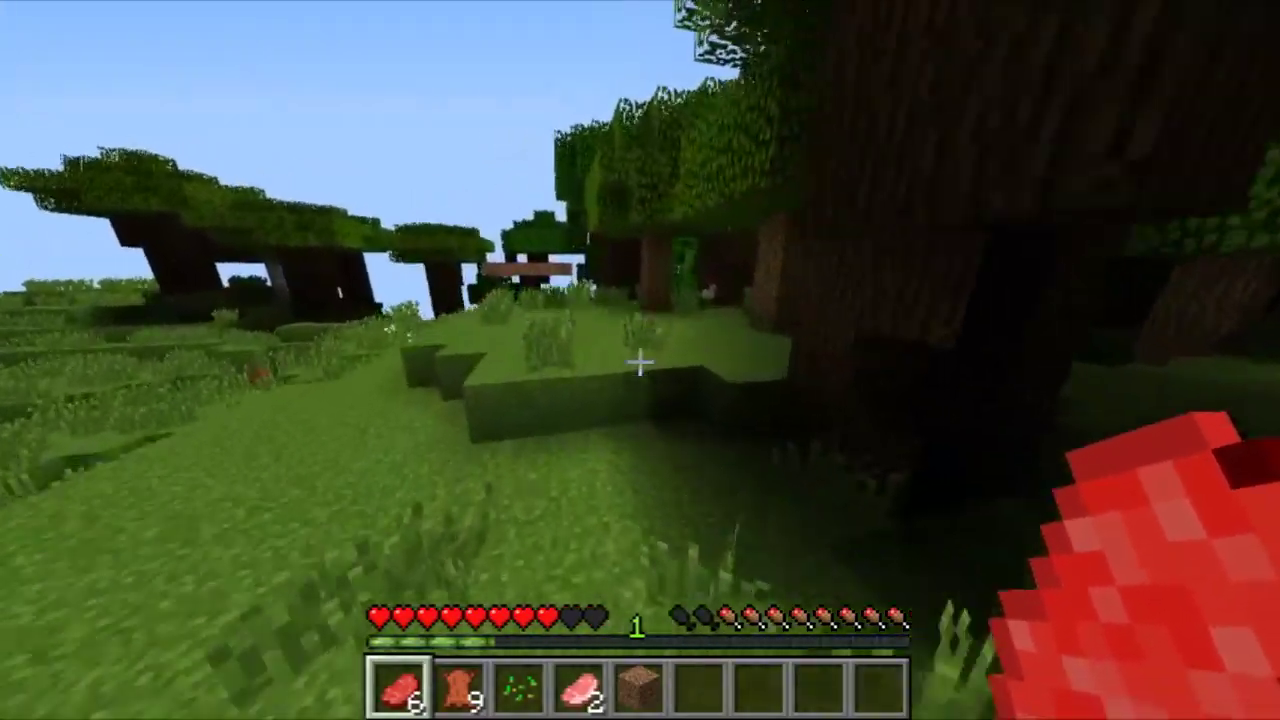
key(w)
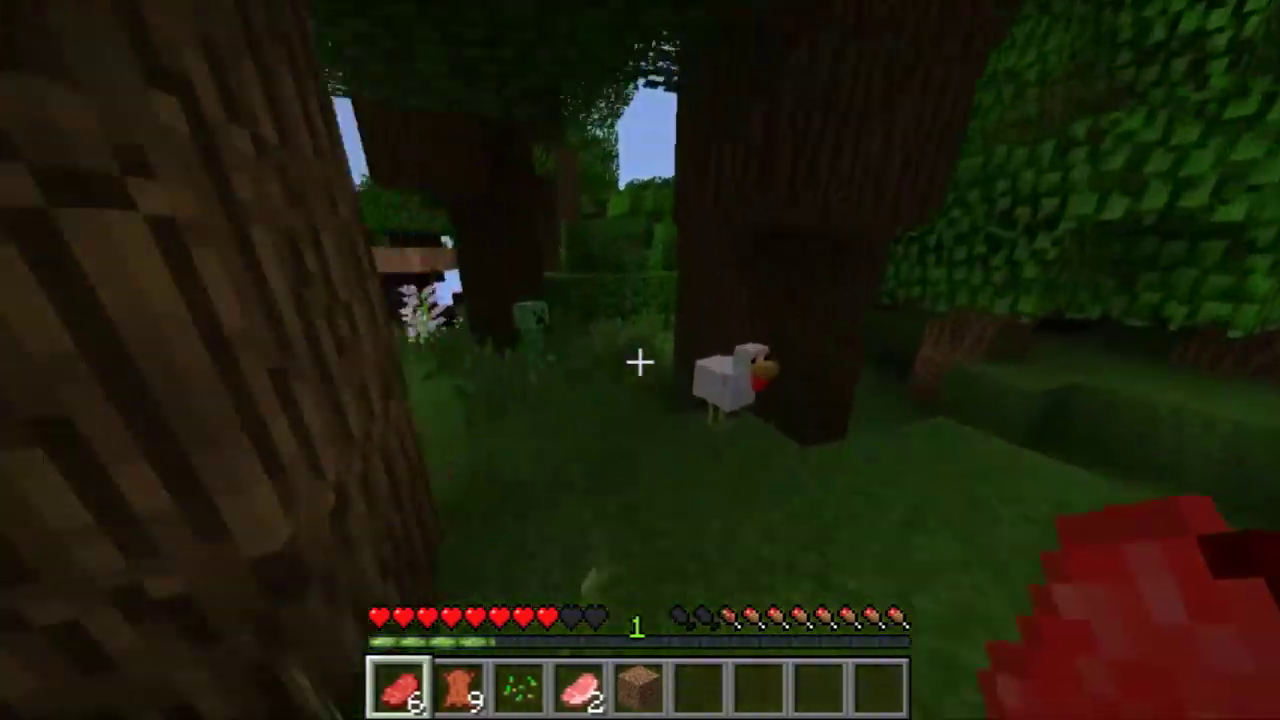
key(w)
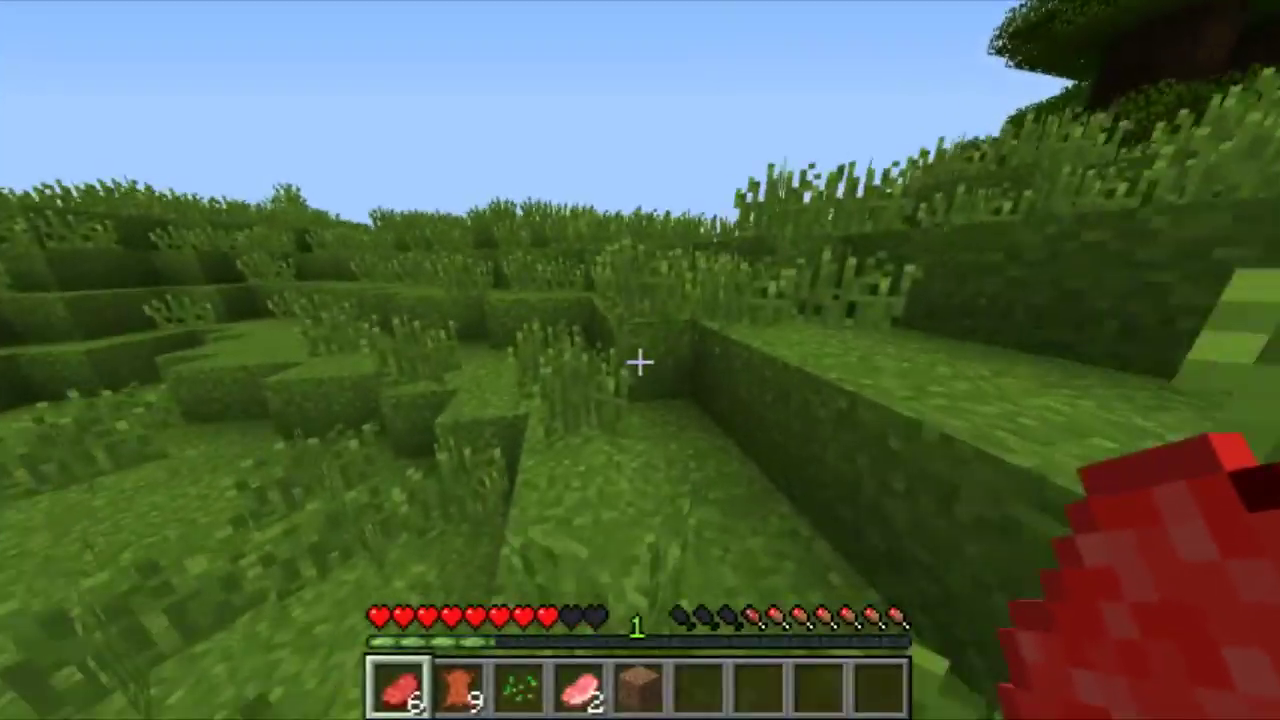
key(w)
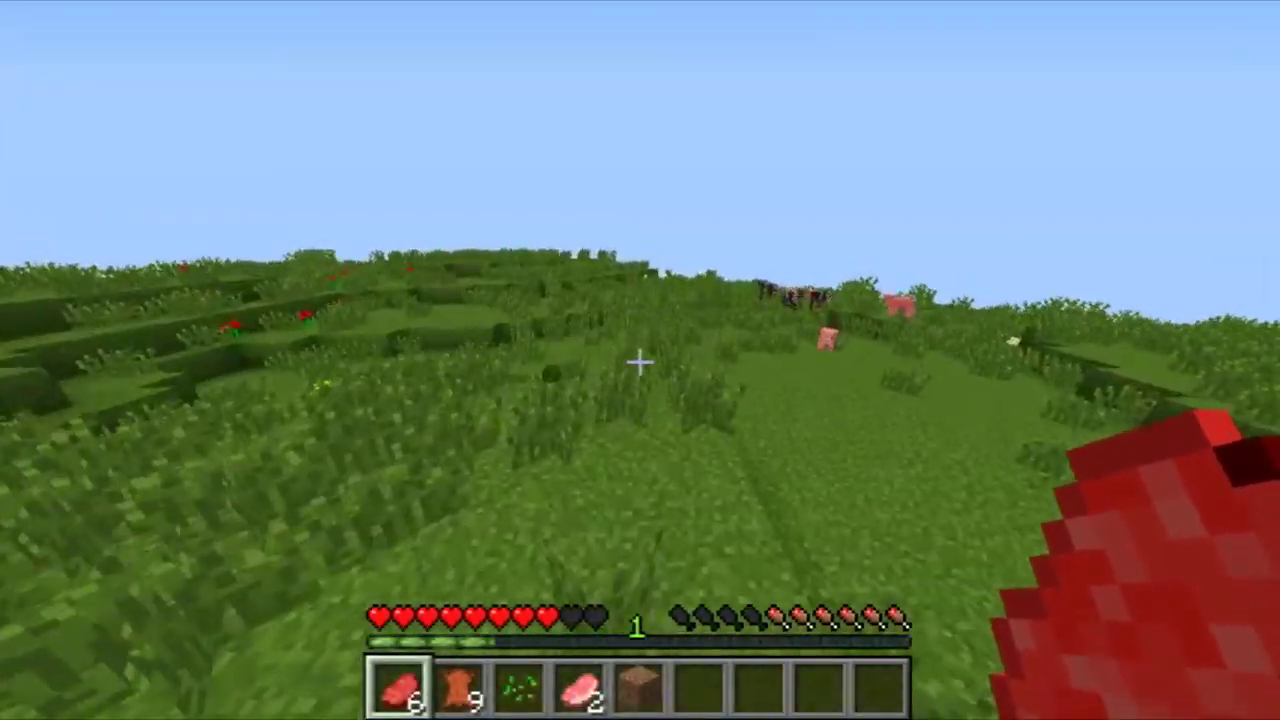
key(w)
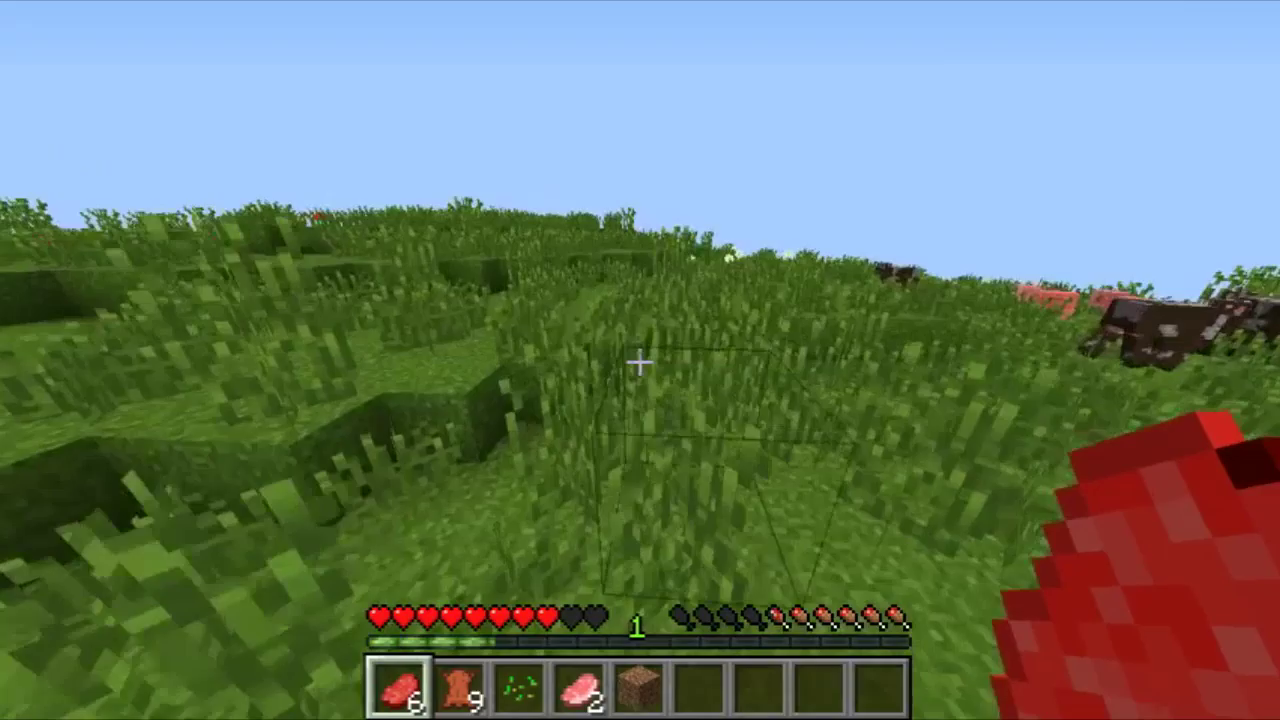
key(w)
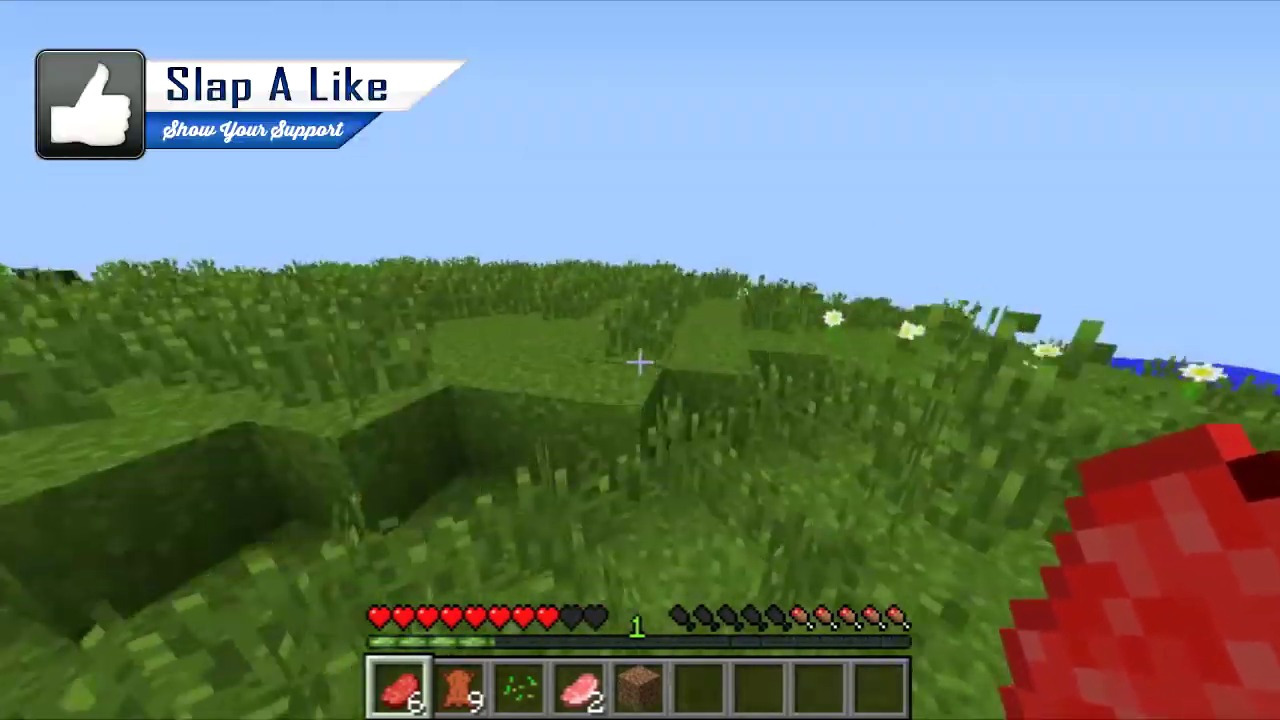
key(w)
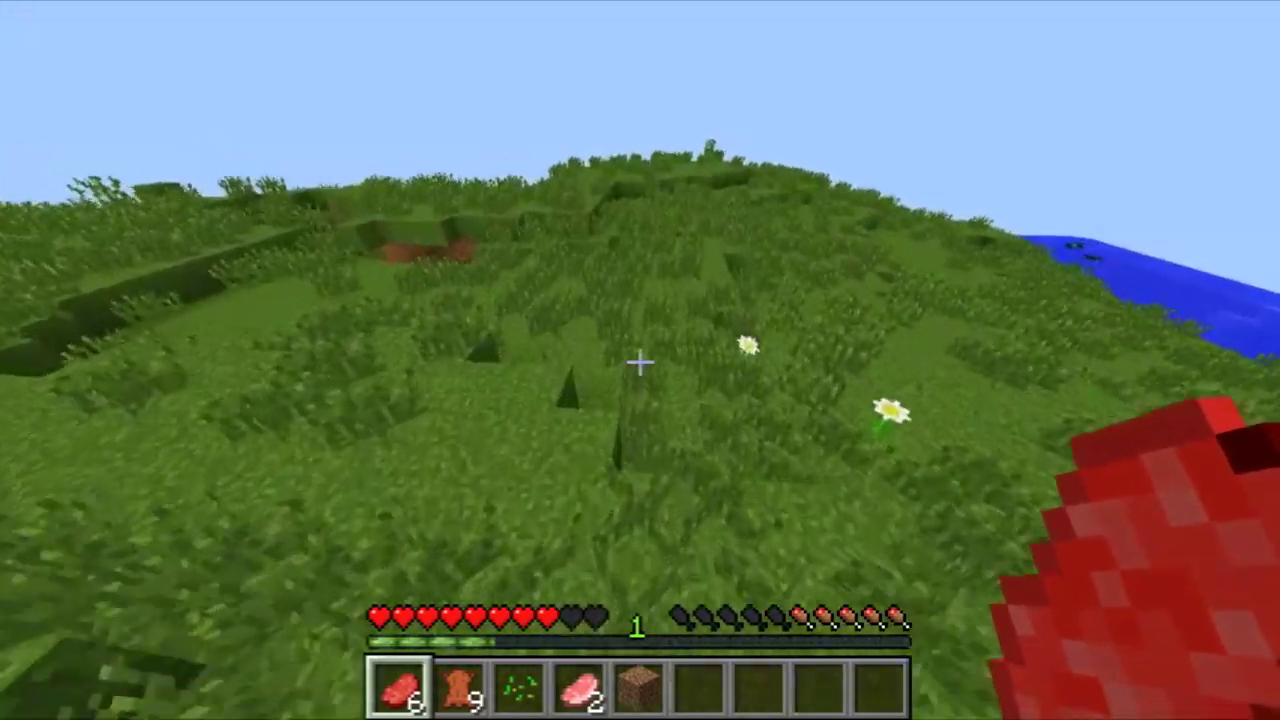
key(w)
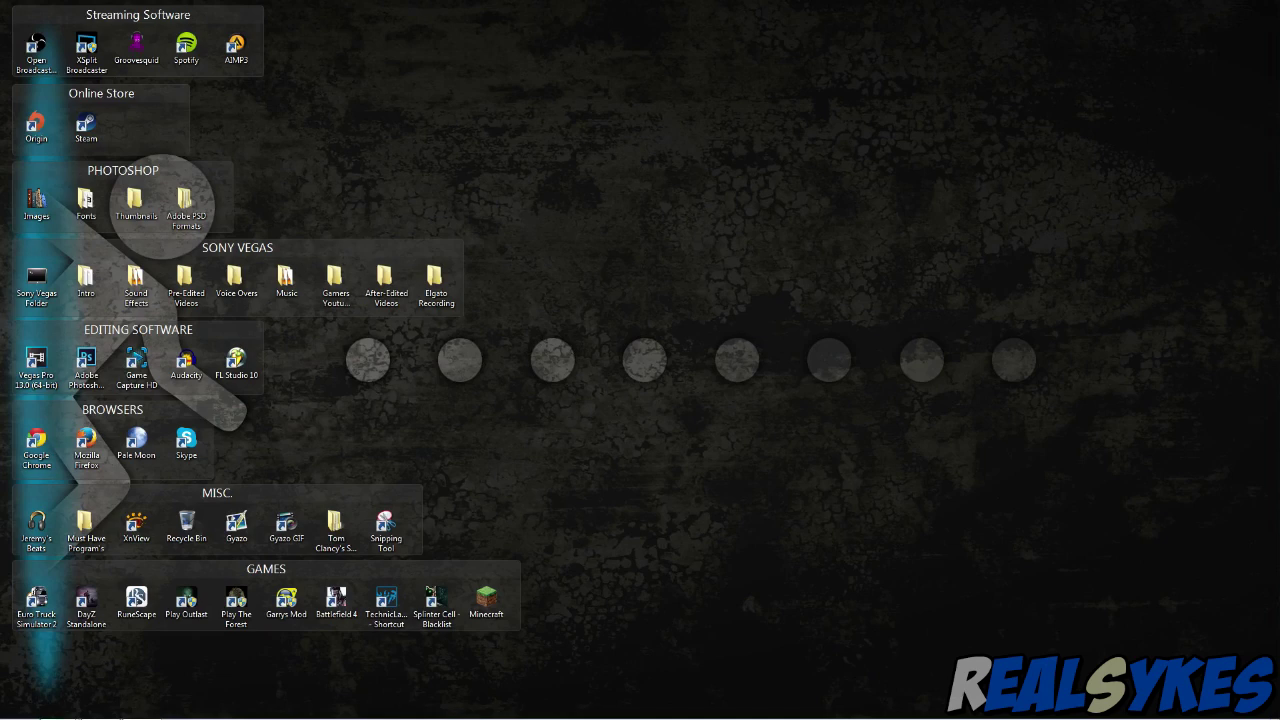
Move the Minecraft shortcut onto the desktop, launch it past the security warning, and reposition the launcher
drag(486, 600, 633, 245)
double_click(633, 243)
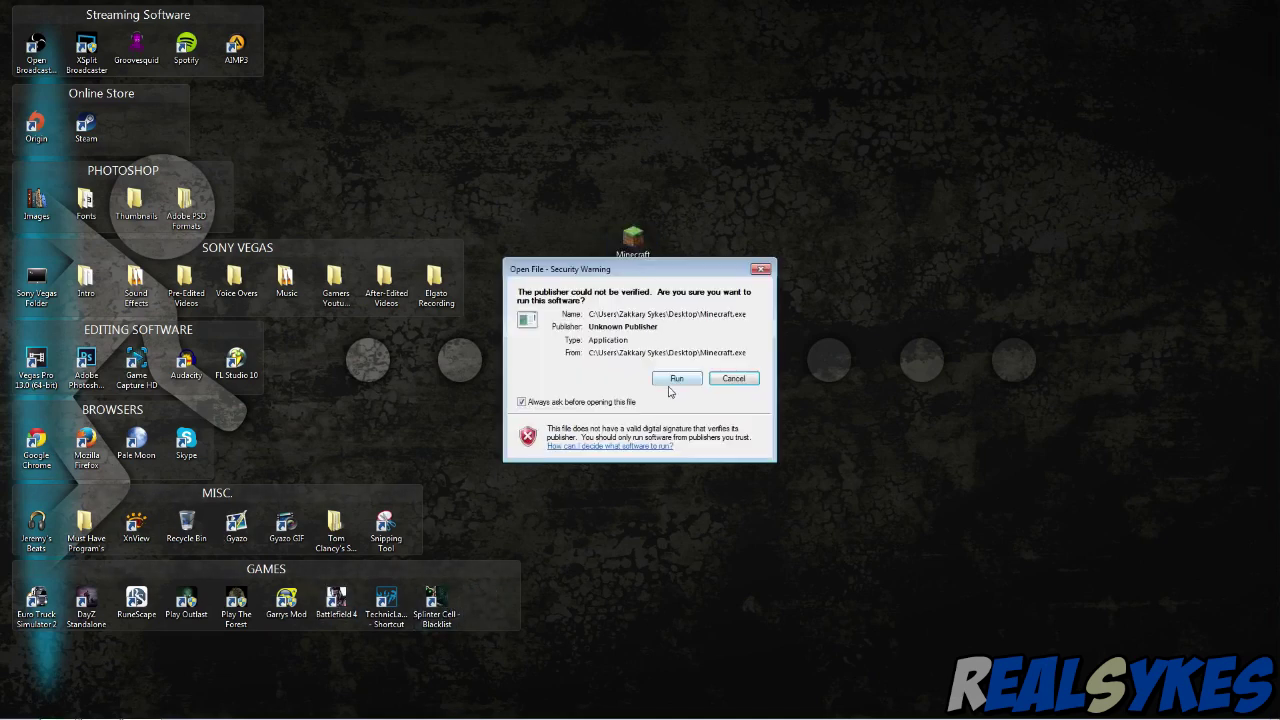
click(675, 385)
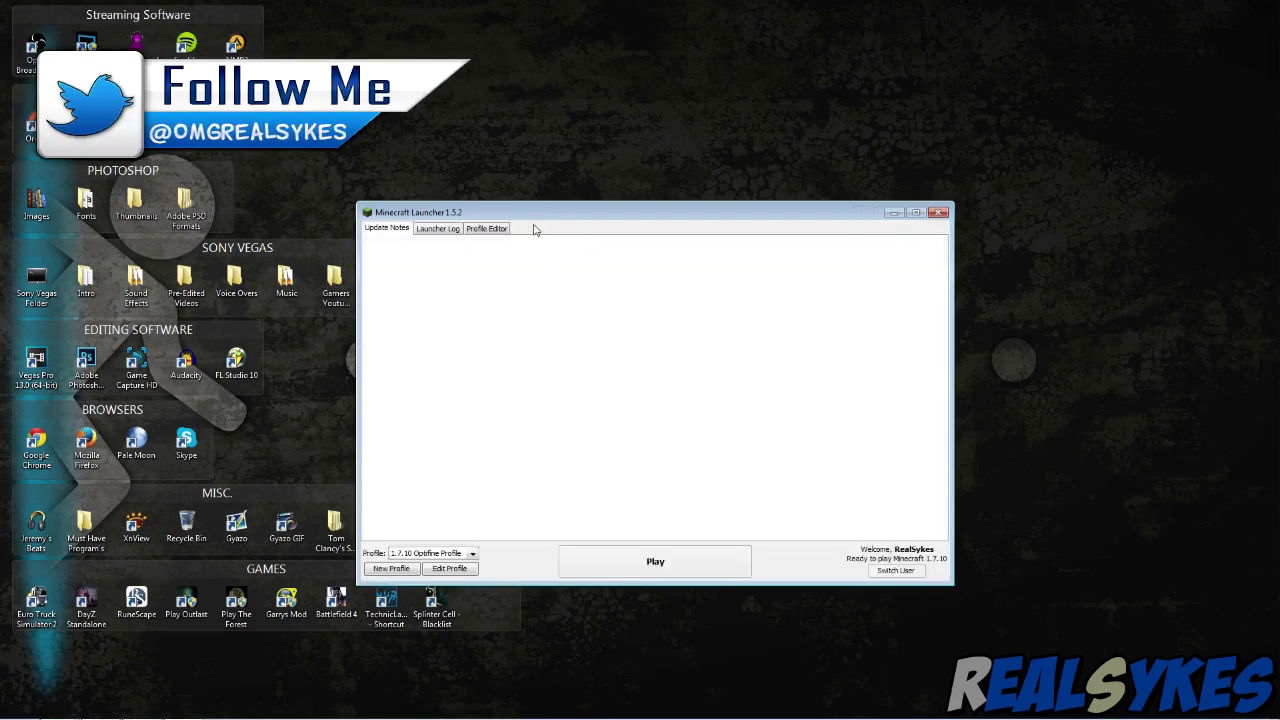
drag(525, 218, 466, 166)
Set the 1.7.10 Optifine Profile's Use version to release 1.7.10
click(390, 515)
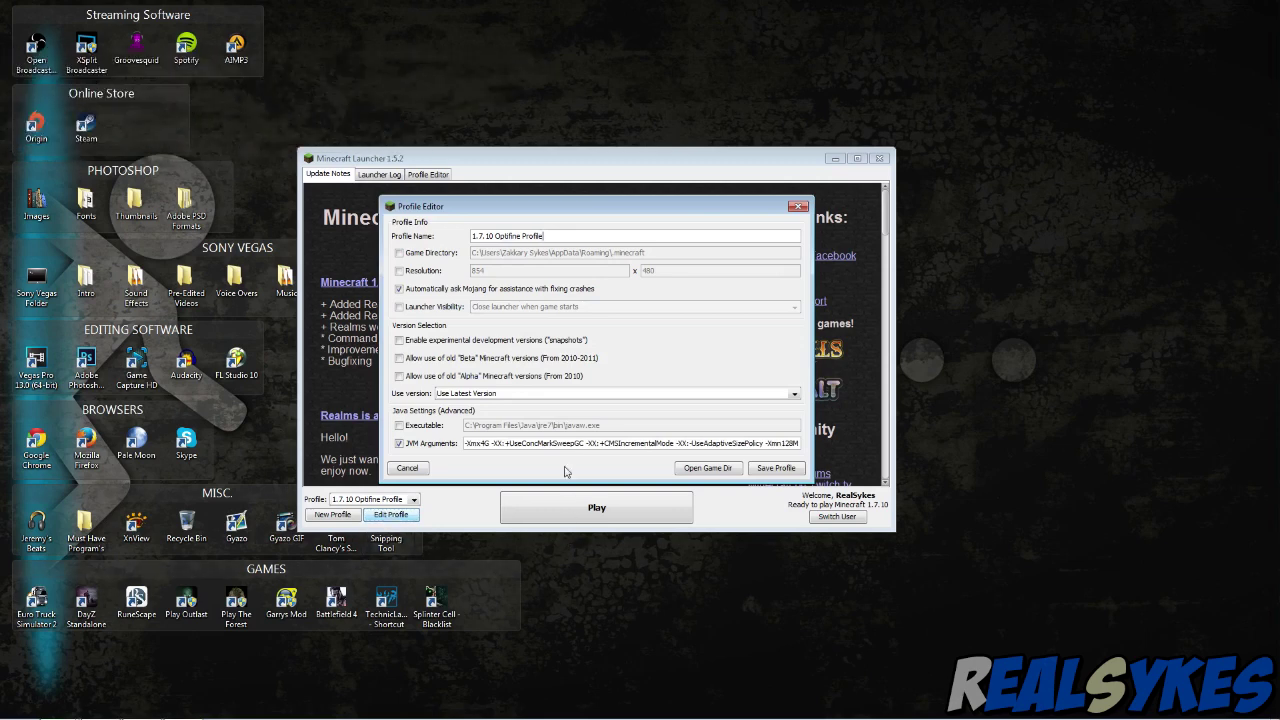
click(522, 394)
click(504, 418)
click(469, 397)
scroll(472, 440, down, 10)
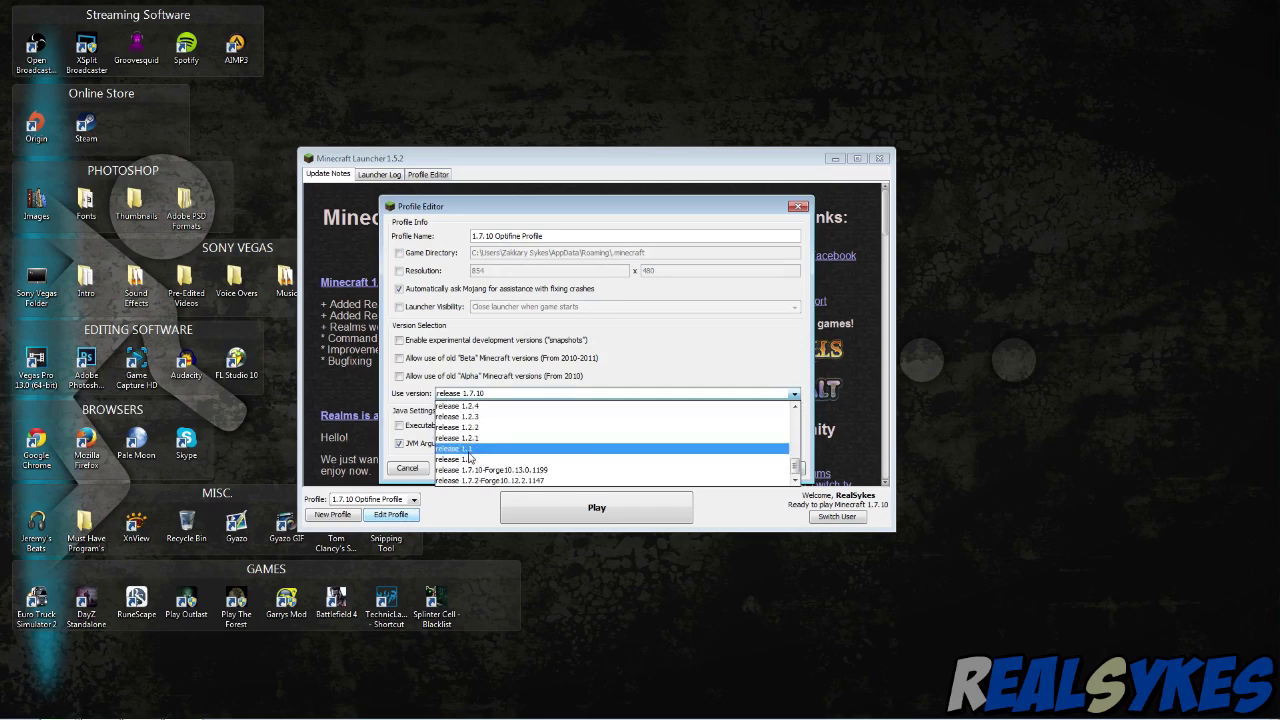
click(600, 437)
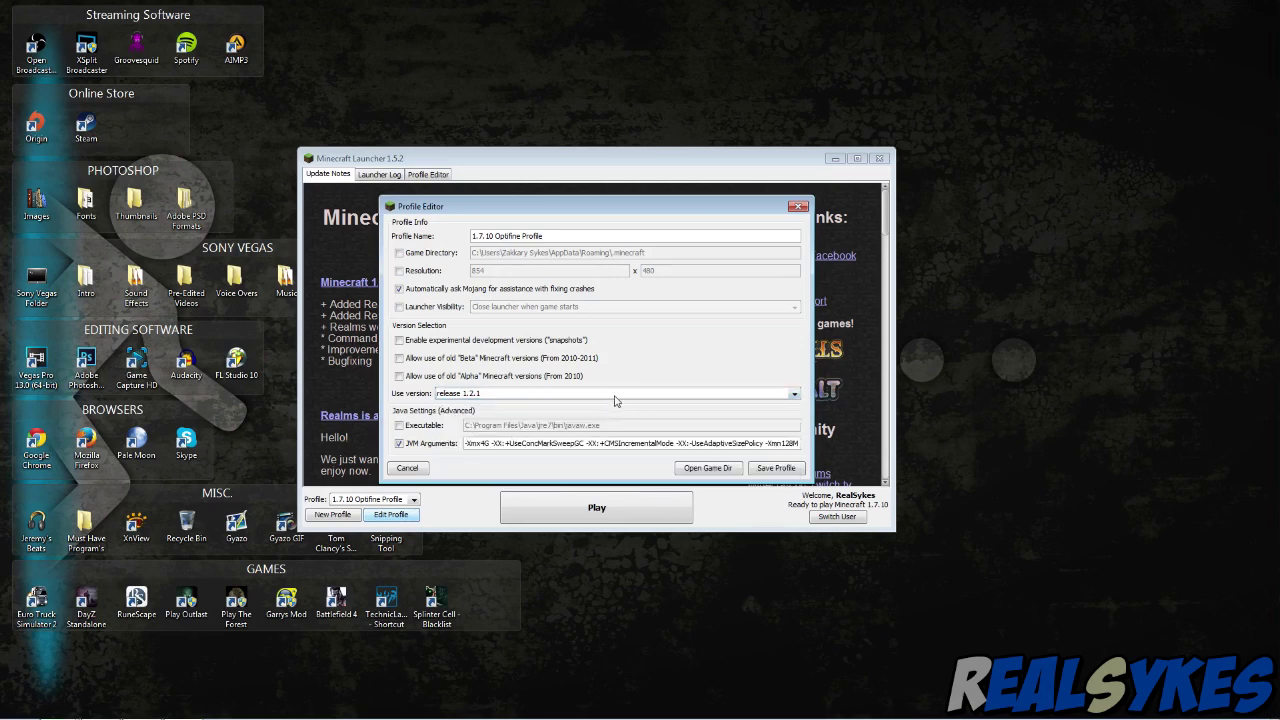
click(617, 397)
scroll(600, 420, up, 5)
click(470, 425)
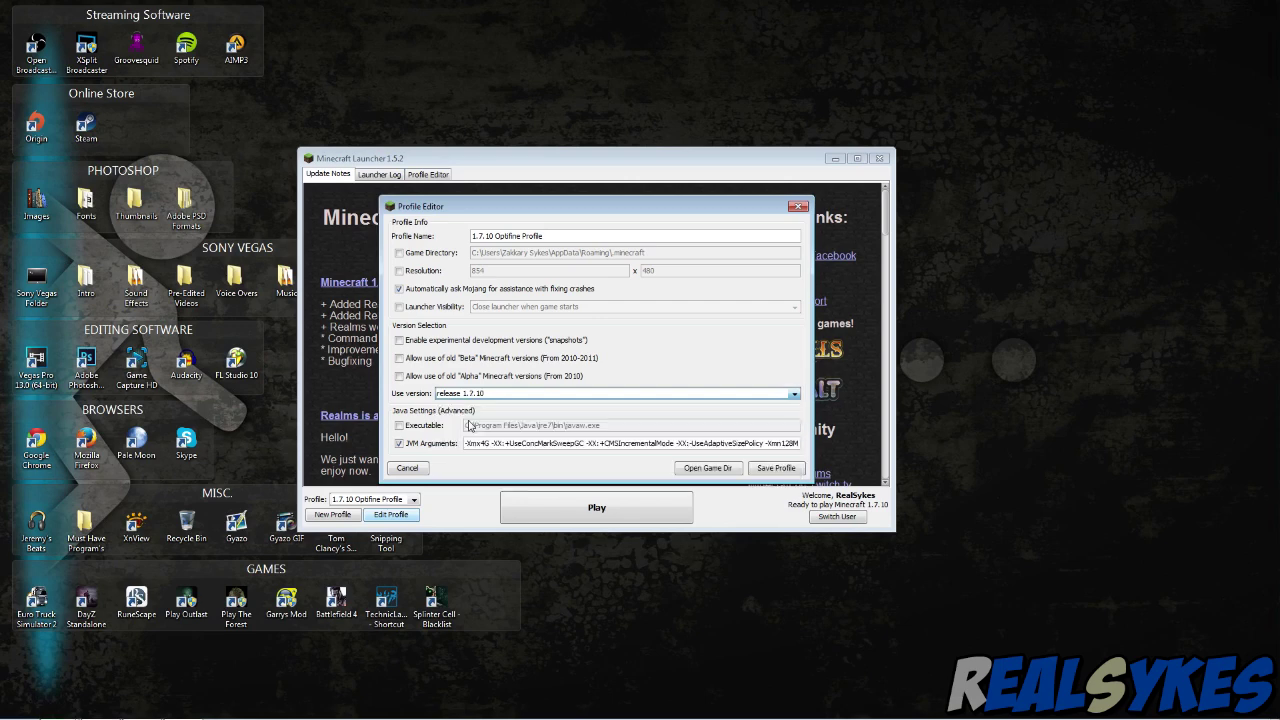
Save the profile, start Minecraft 1.7.10 to its title screen, then quit
click(772, 470)
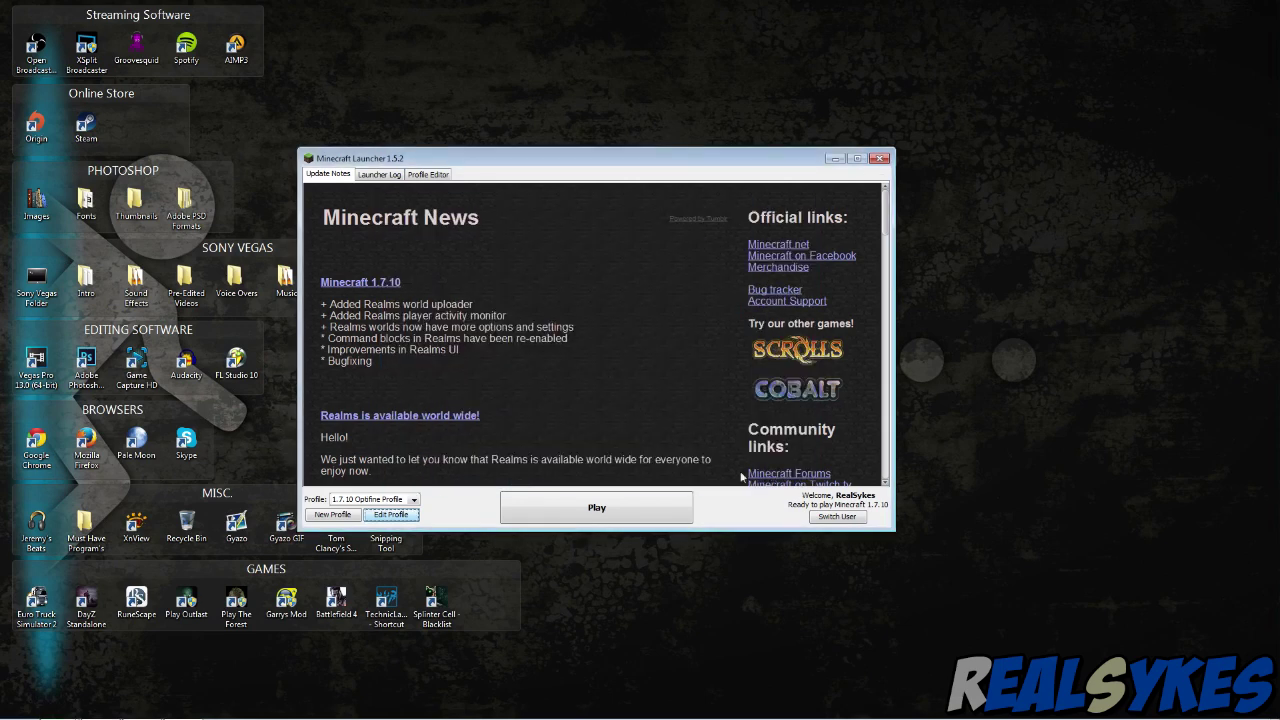
click(510, 513)
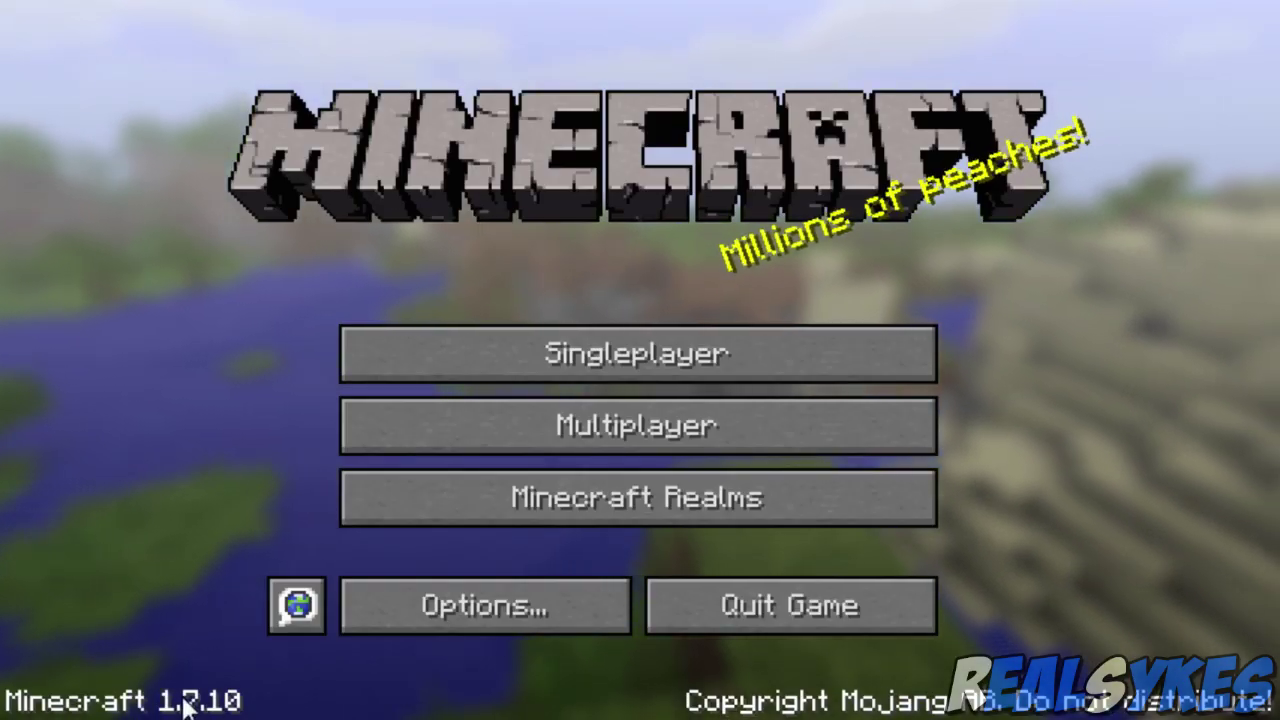
click(694, 613)
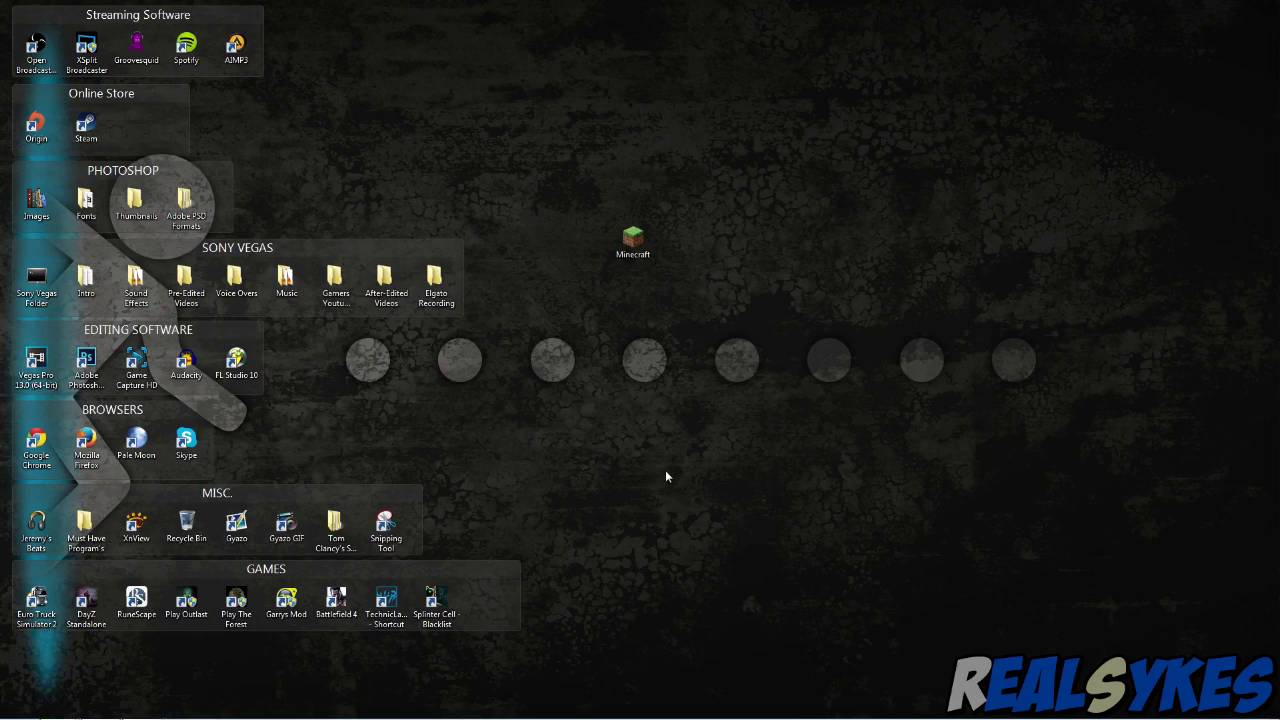
Search Google for 'optifine' in Pale Moon
mouse_move(230, 717)
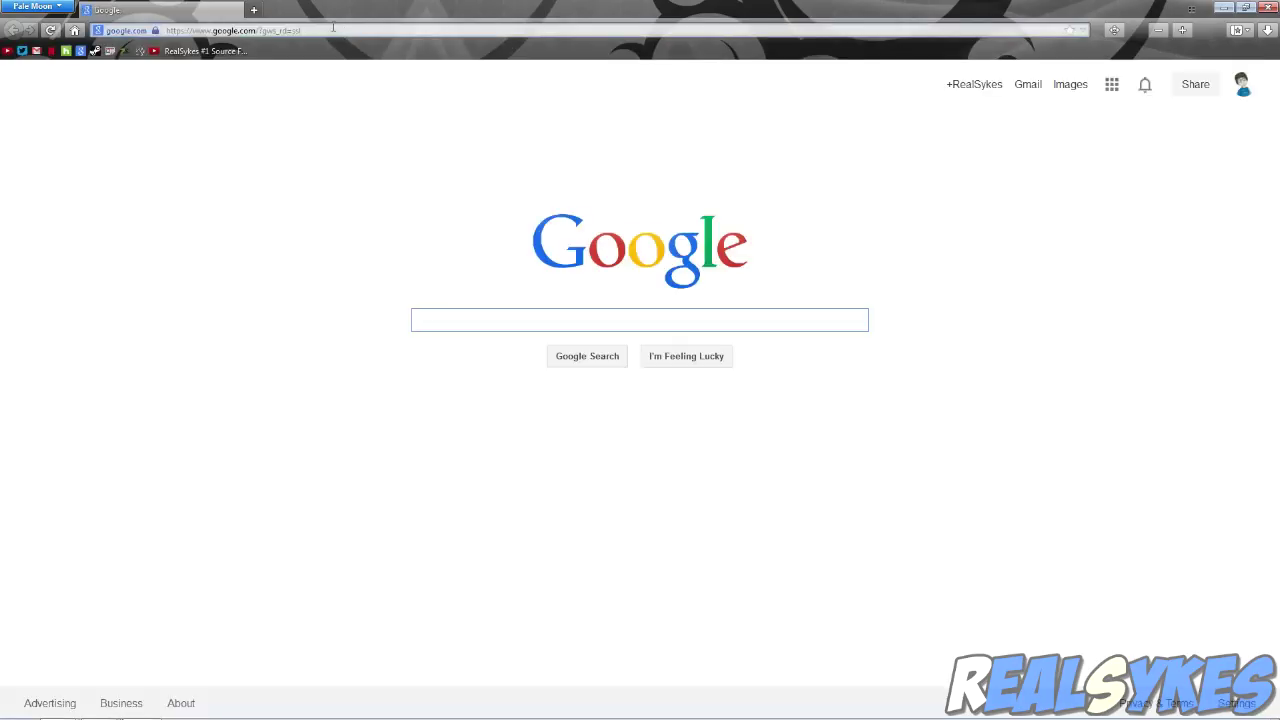
click(388, 29)
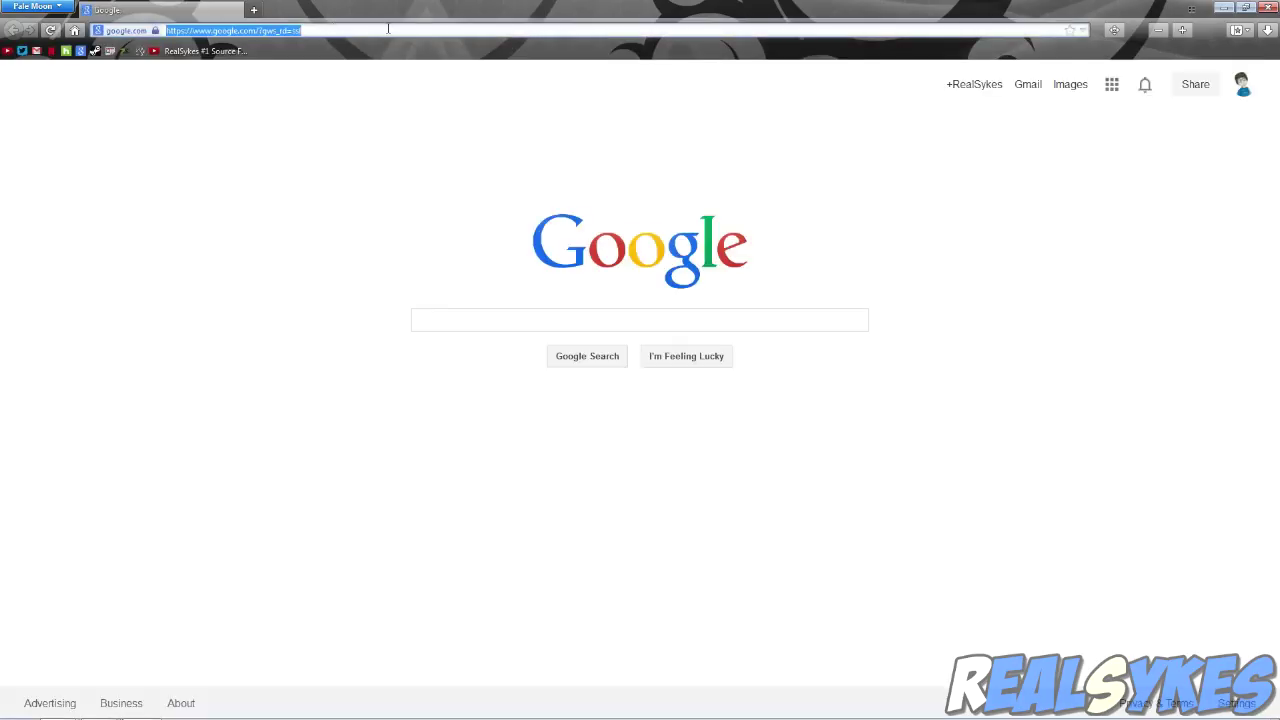
click(600, 315)
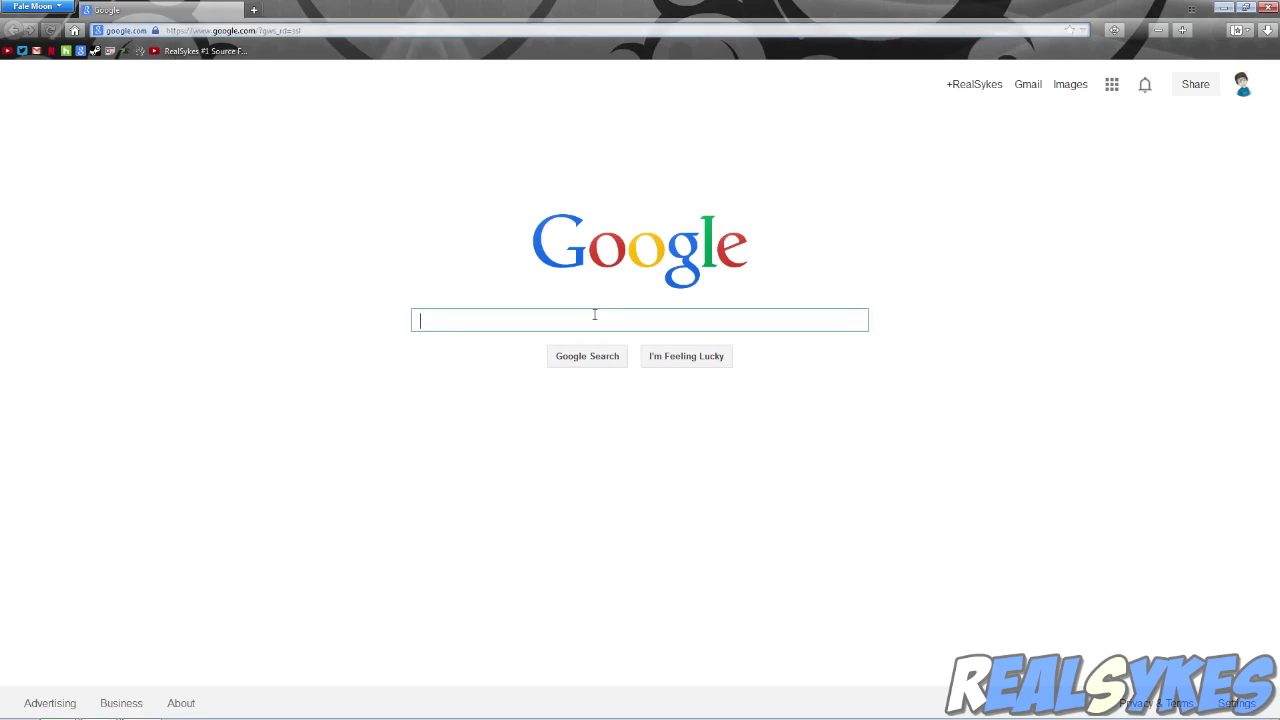
text(optifine)
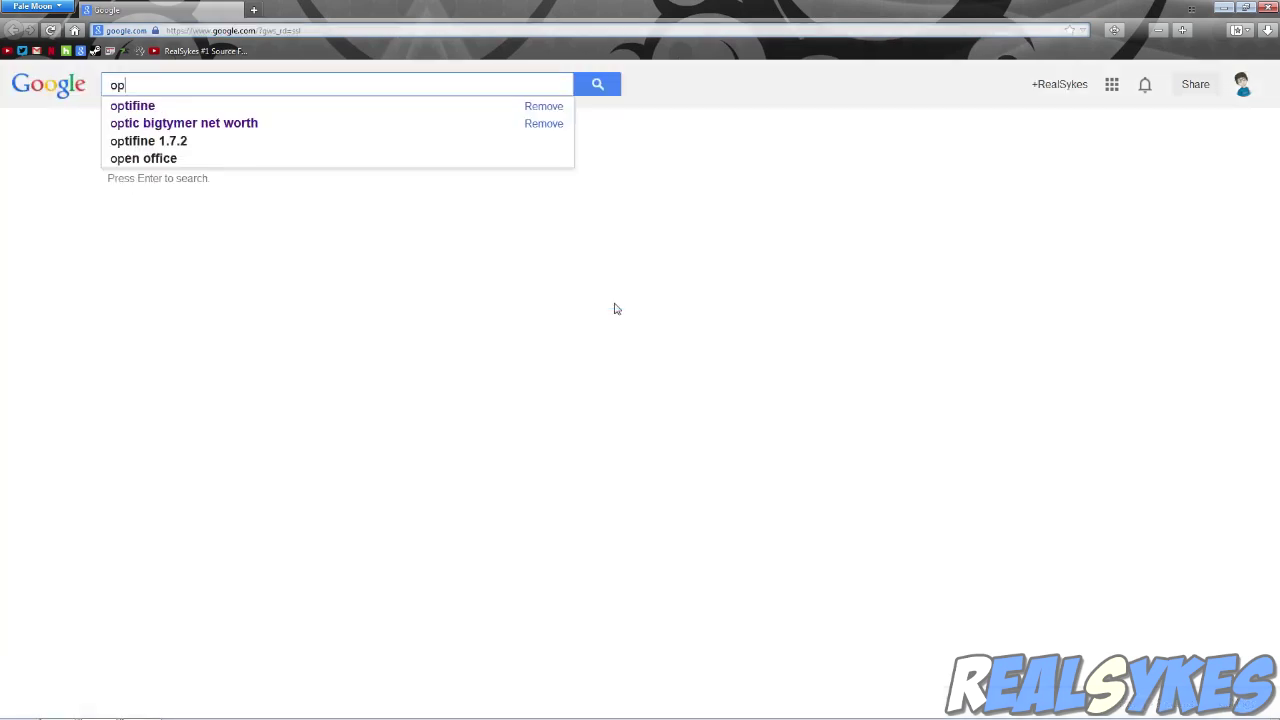
key(Return)
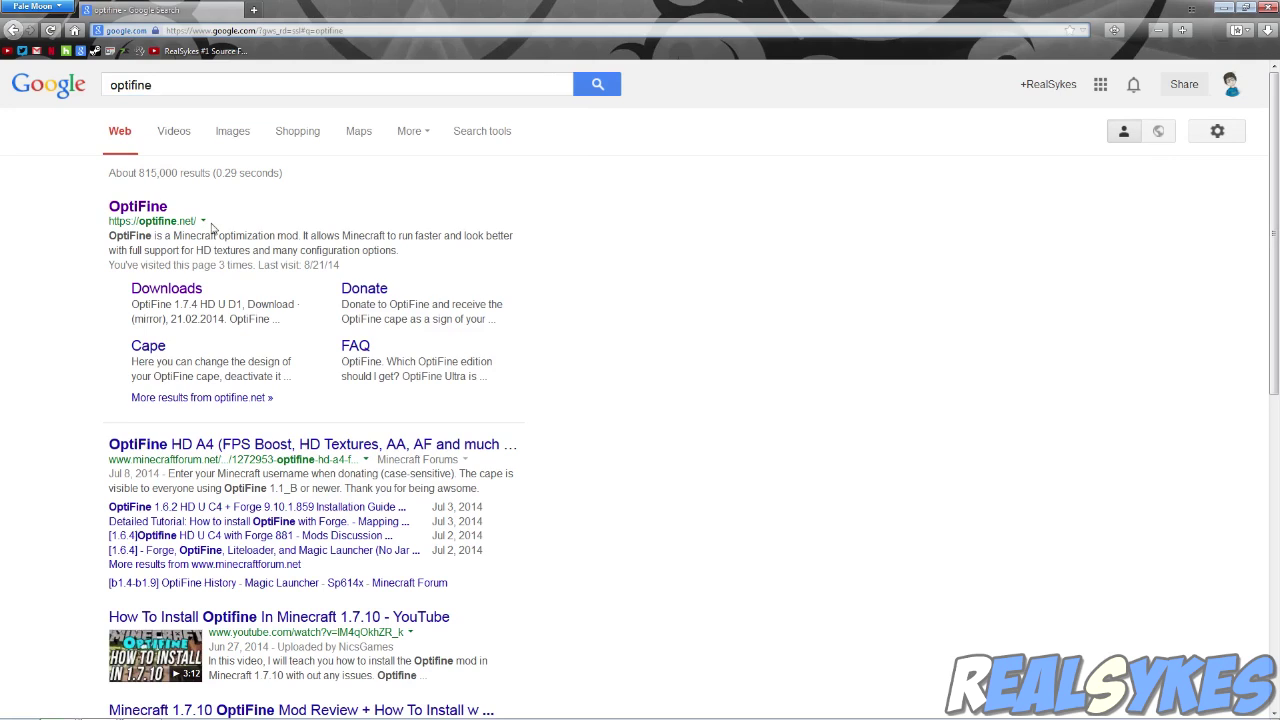
Go to the official OptiFine site's Downloads page
click(157, 210)
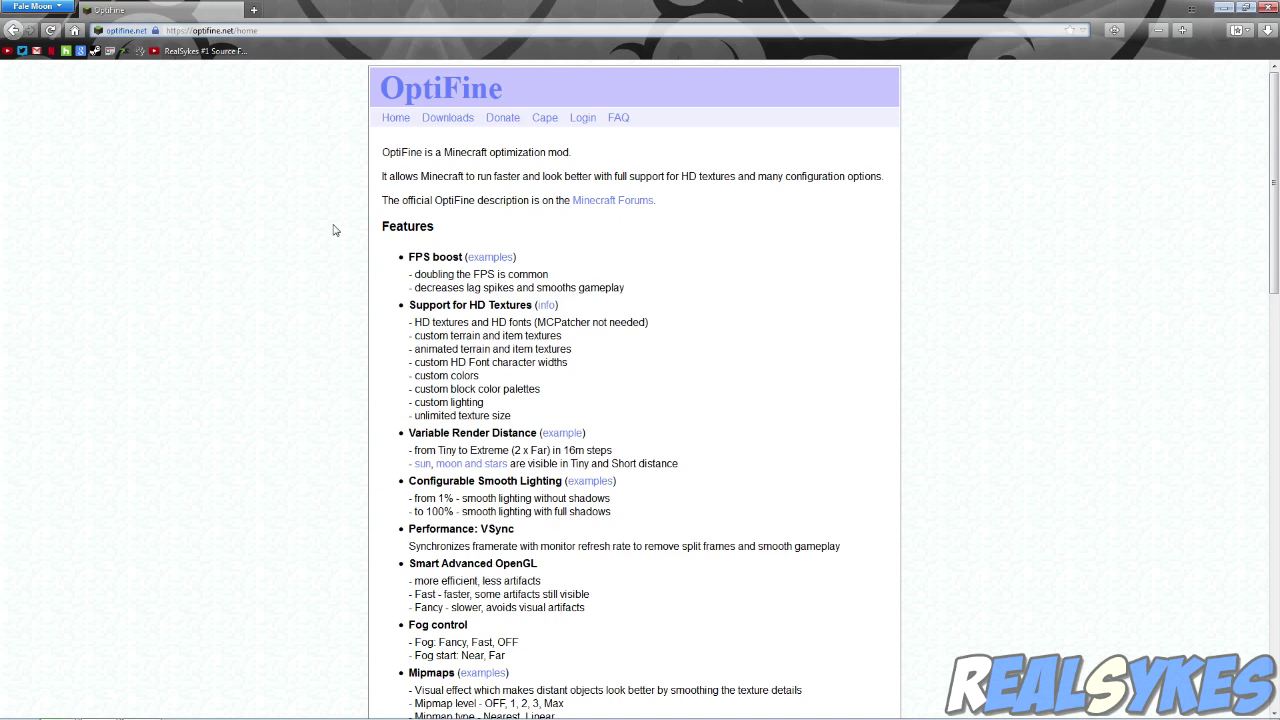
click(427, 119)
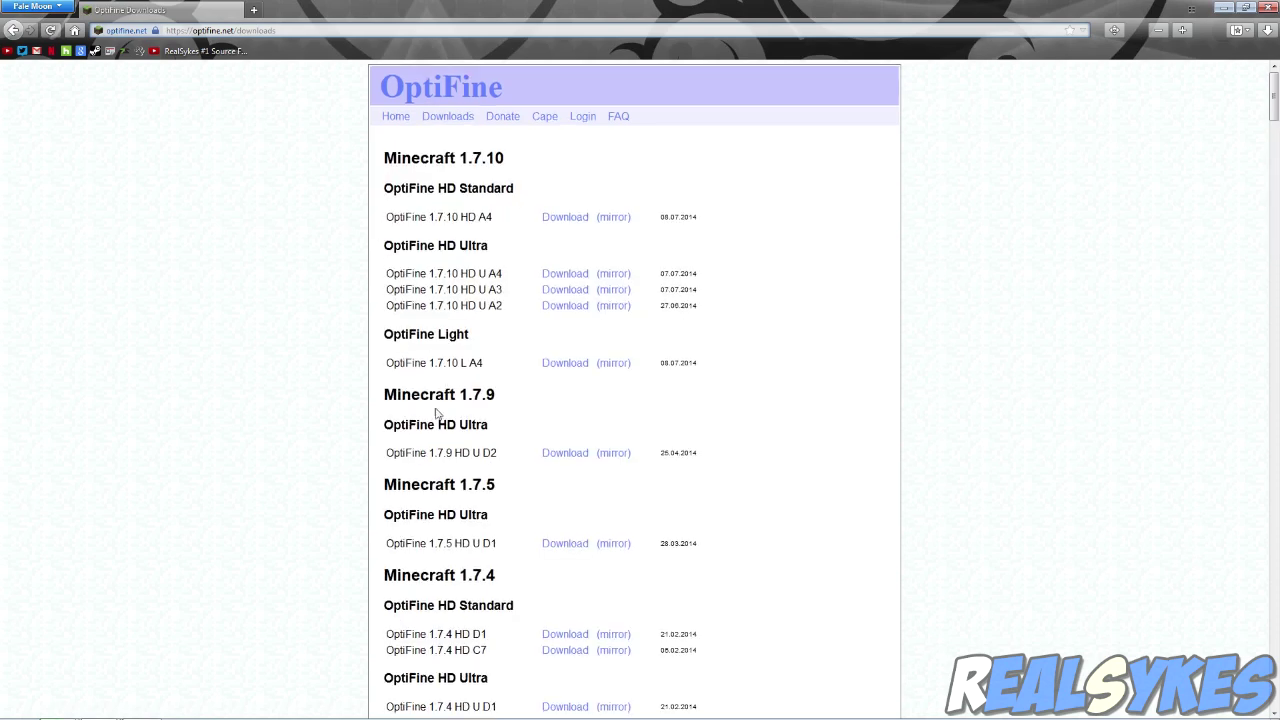
scroll(437, 409, down, 15)
scroll(425, 432, up, 12)
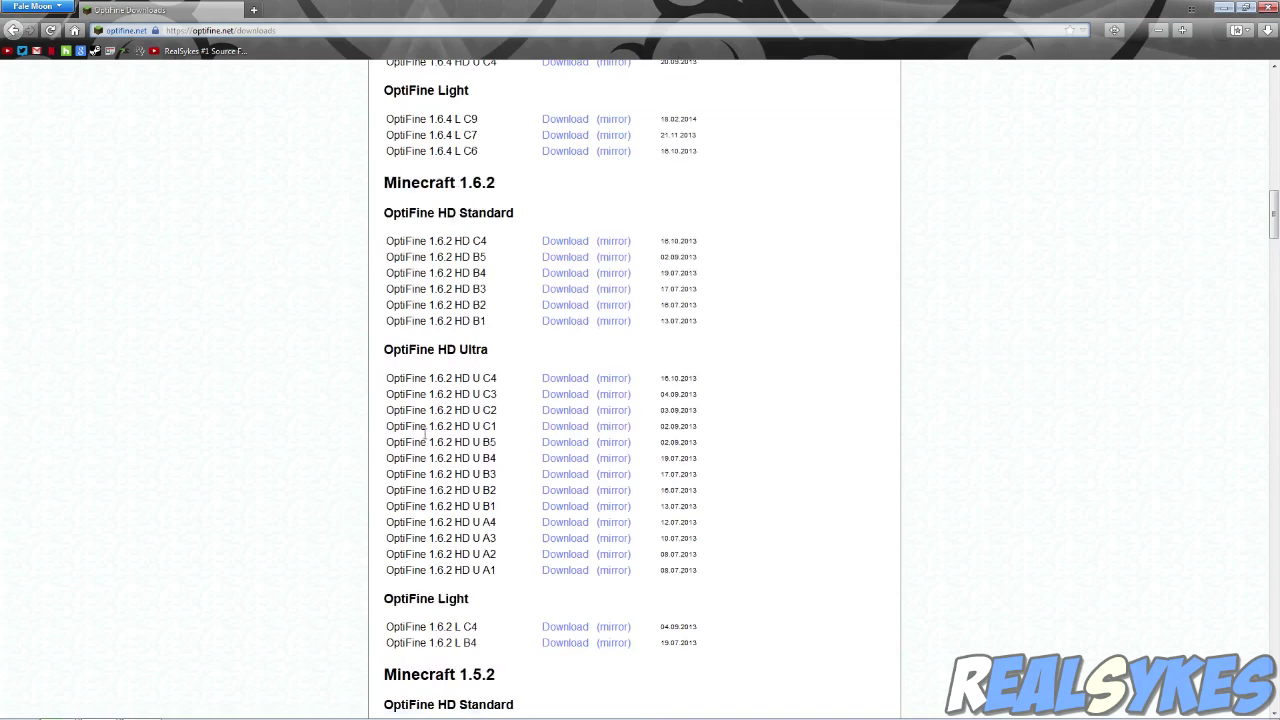
scroll(424, 437, up, 2)
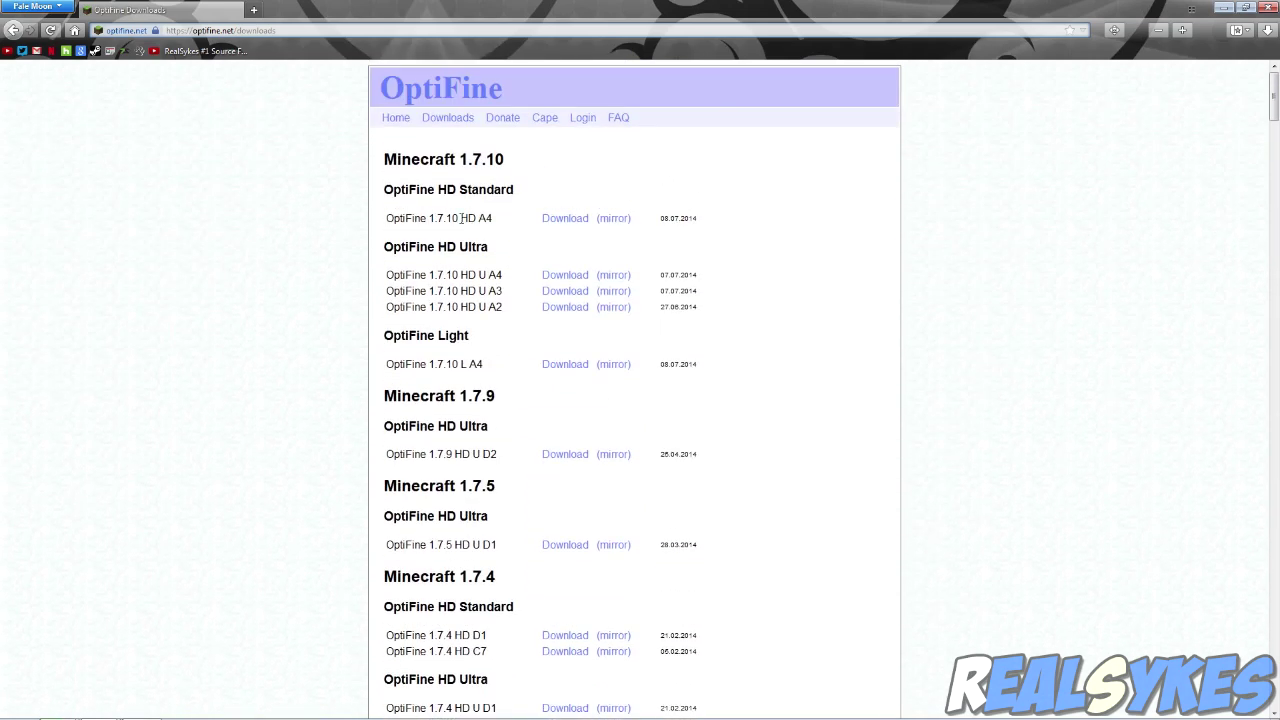
Open the OptiFine 1.7.10 HD A4 mirror link in a new tab and switch to it
drag(456, 162, 505, 162)
click(519, 162)
middle_click(600, 217)
key(ctrl+Tab)
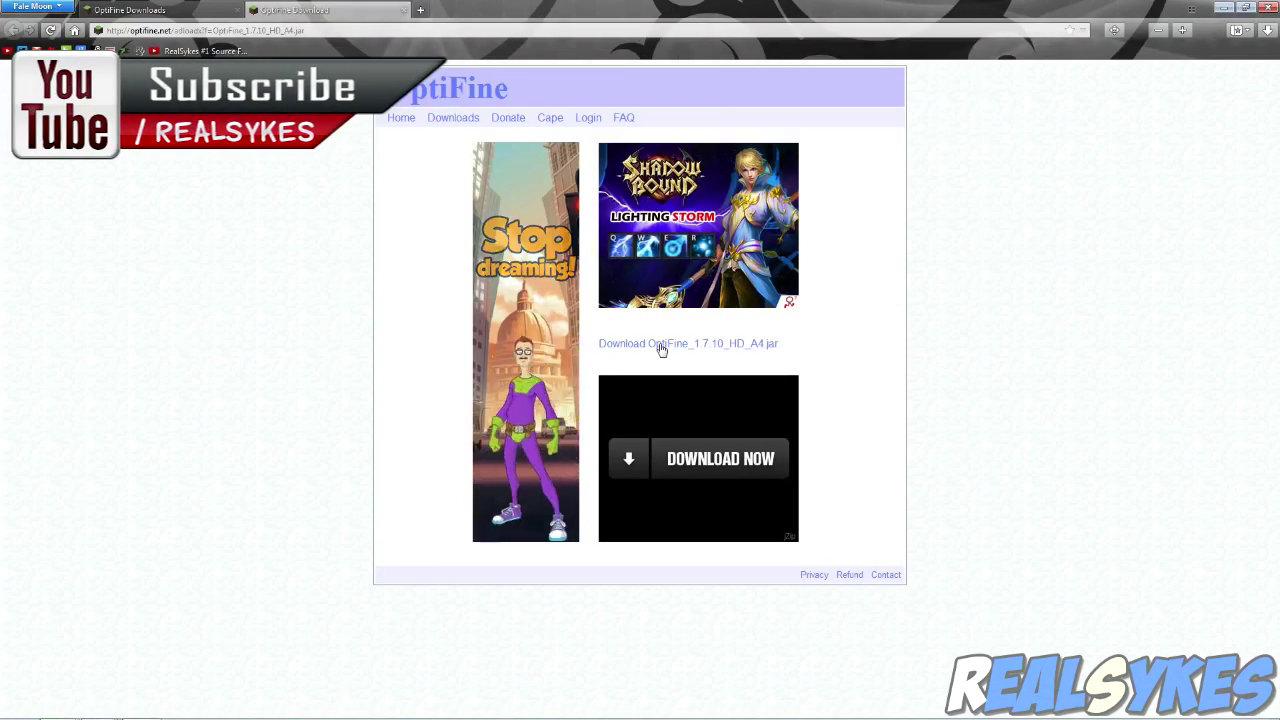
Save OptiFine_1.7.10_HD_A4.jar to the Desktop and close Pale Moon
click(660, 344)
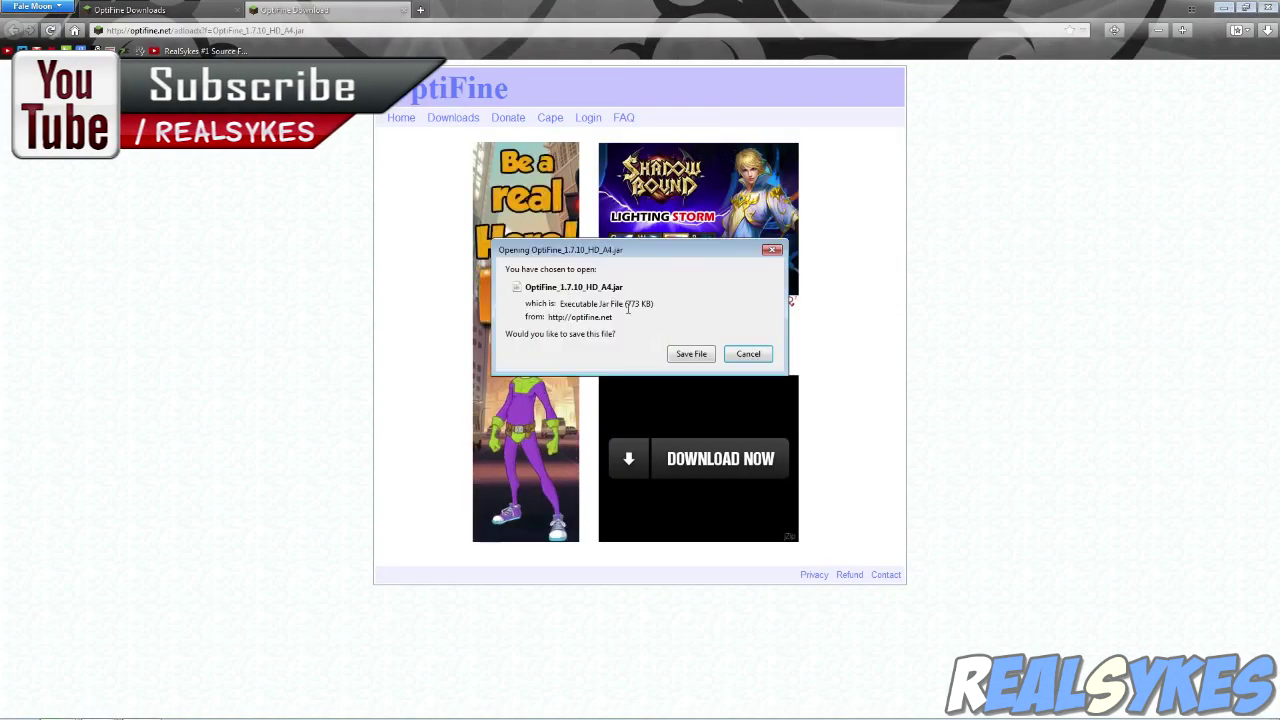
click(691, 354)
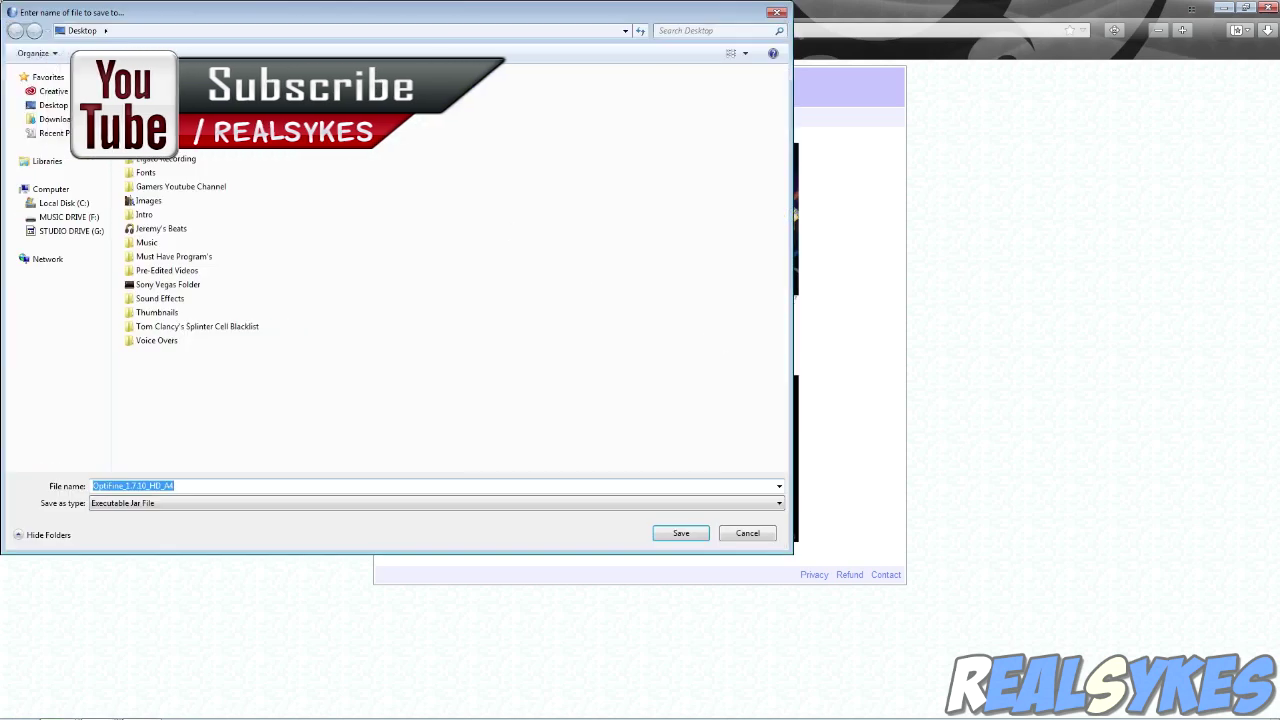
click(681, 534)
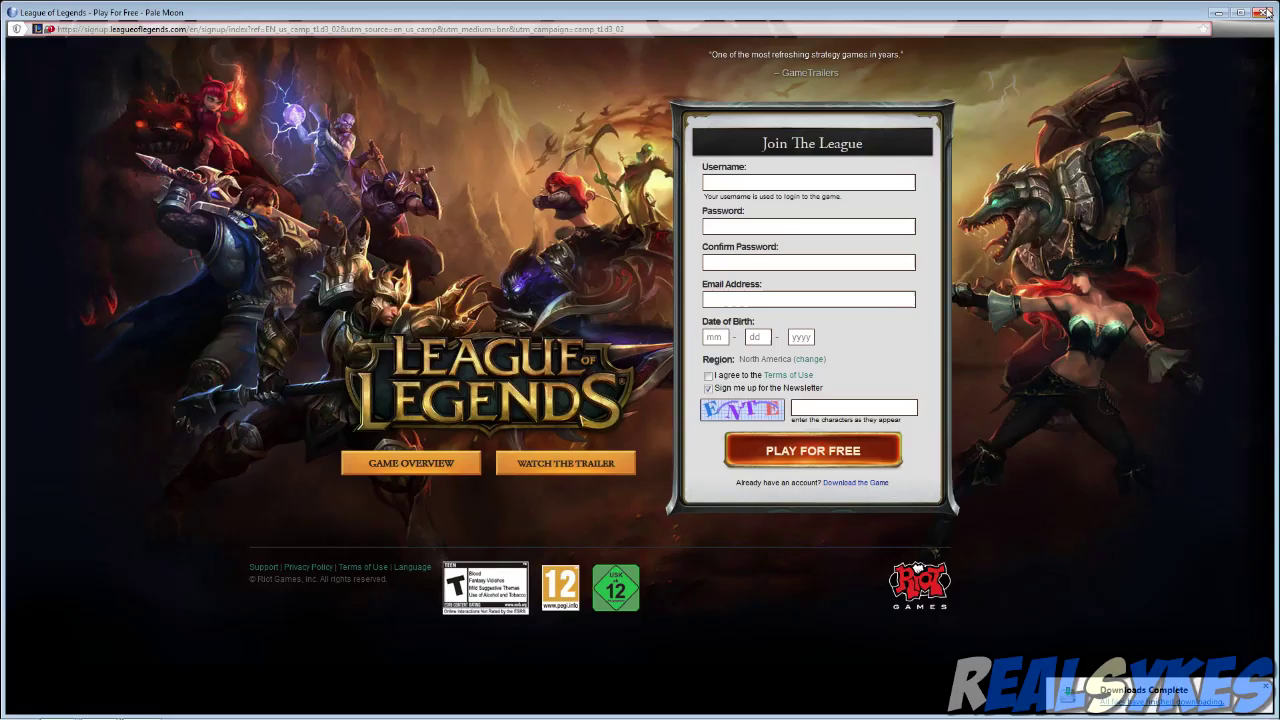
click(1266, 12)
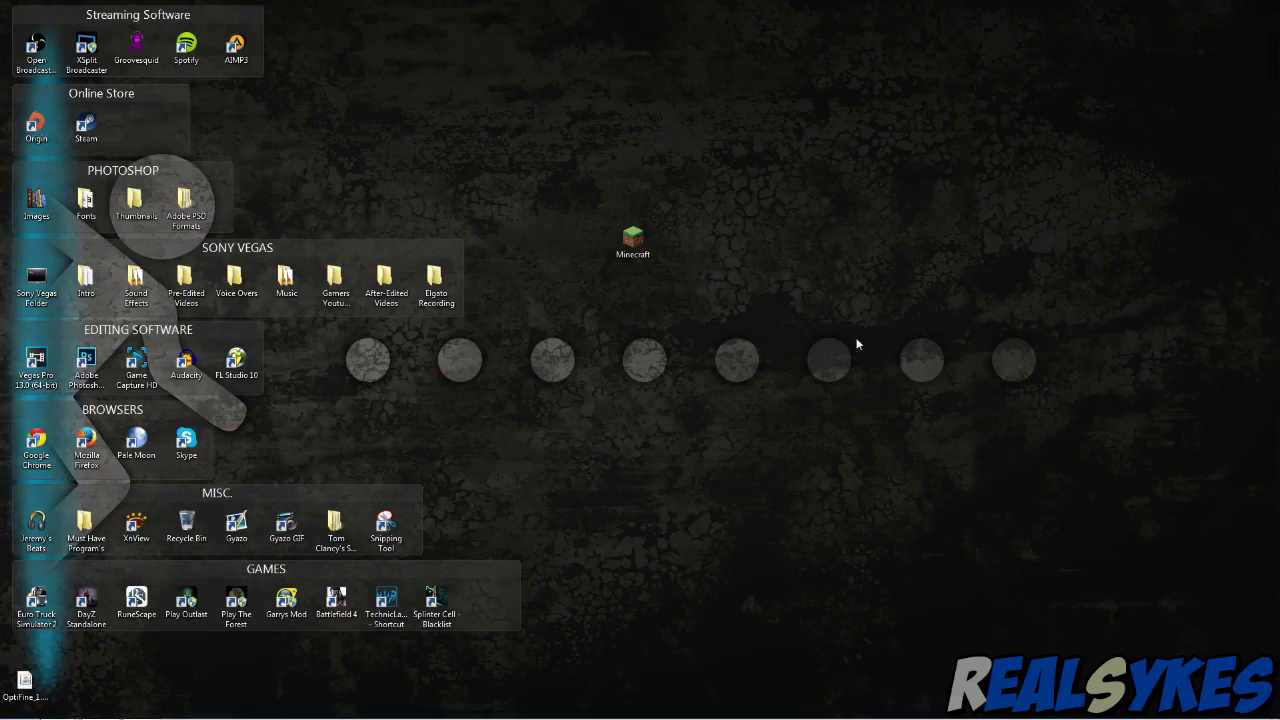
Run the downloaded OptiFine jar and install OptiFine HD A4 for Minecraft 1.7.10
click(34, 670)
drag(658, 168, 645, 175)
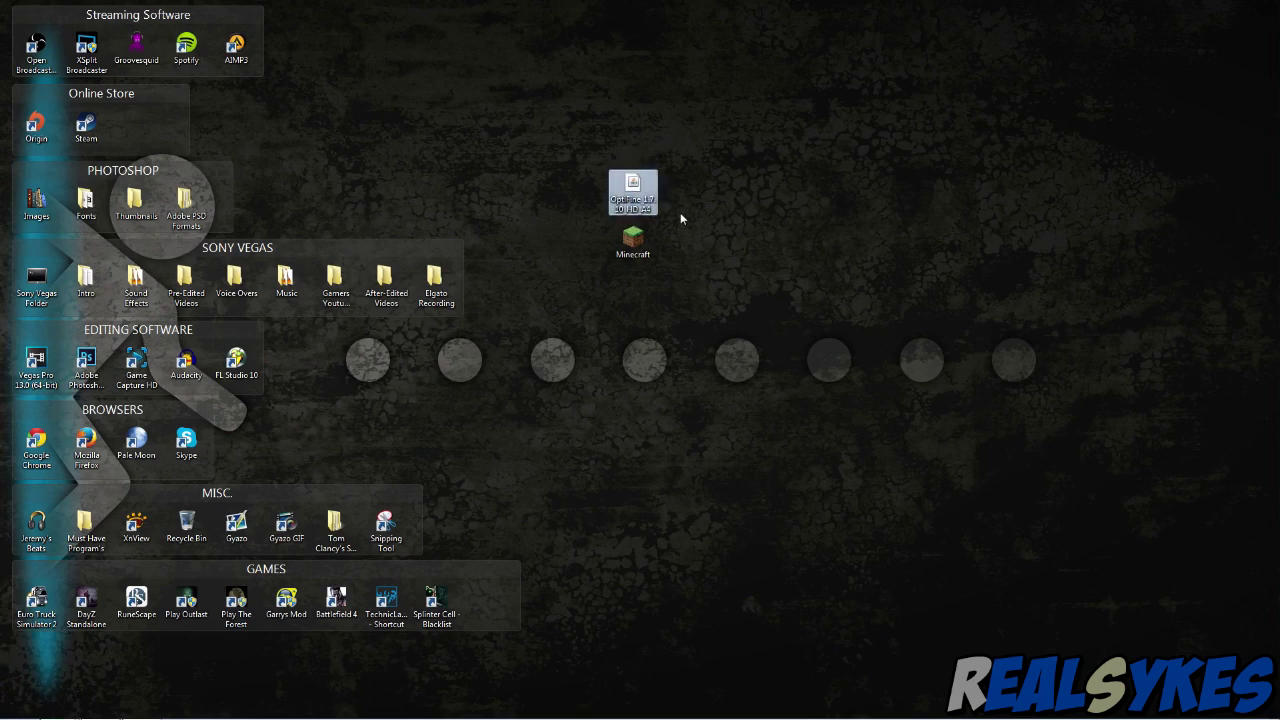
double_click(632, 189)
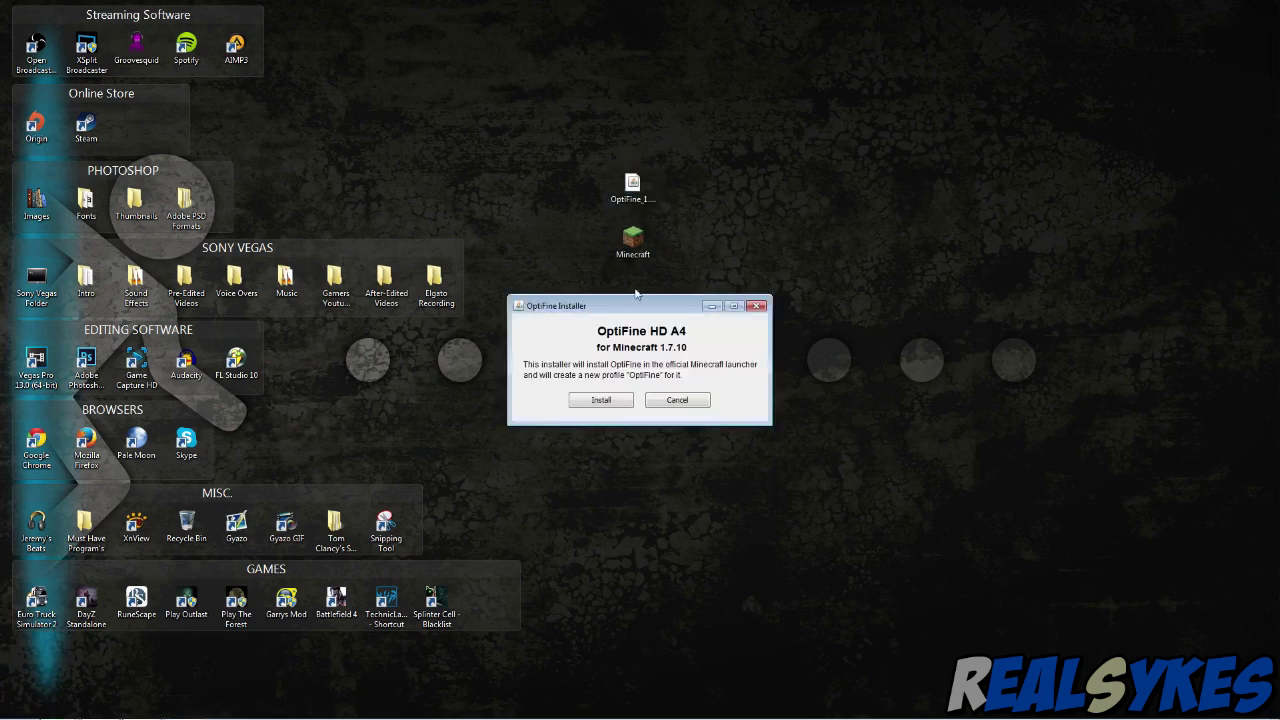
drag(637, 308, 585, 194)
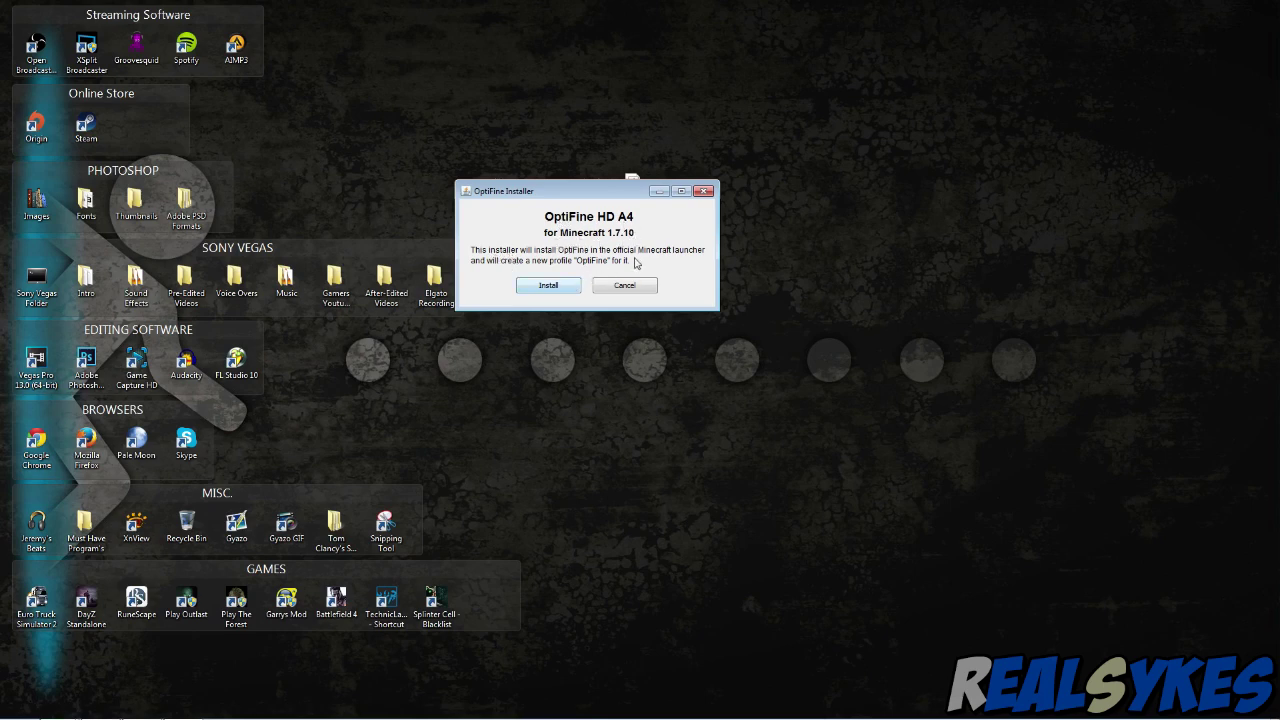
click(558, 288)
drag(603, 335, 557, 243)
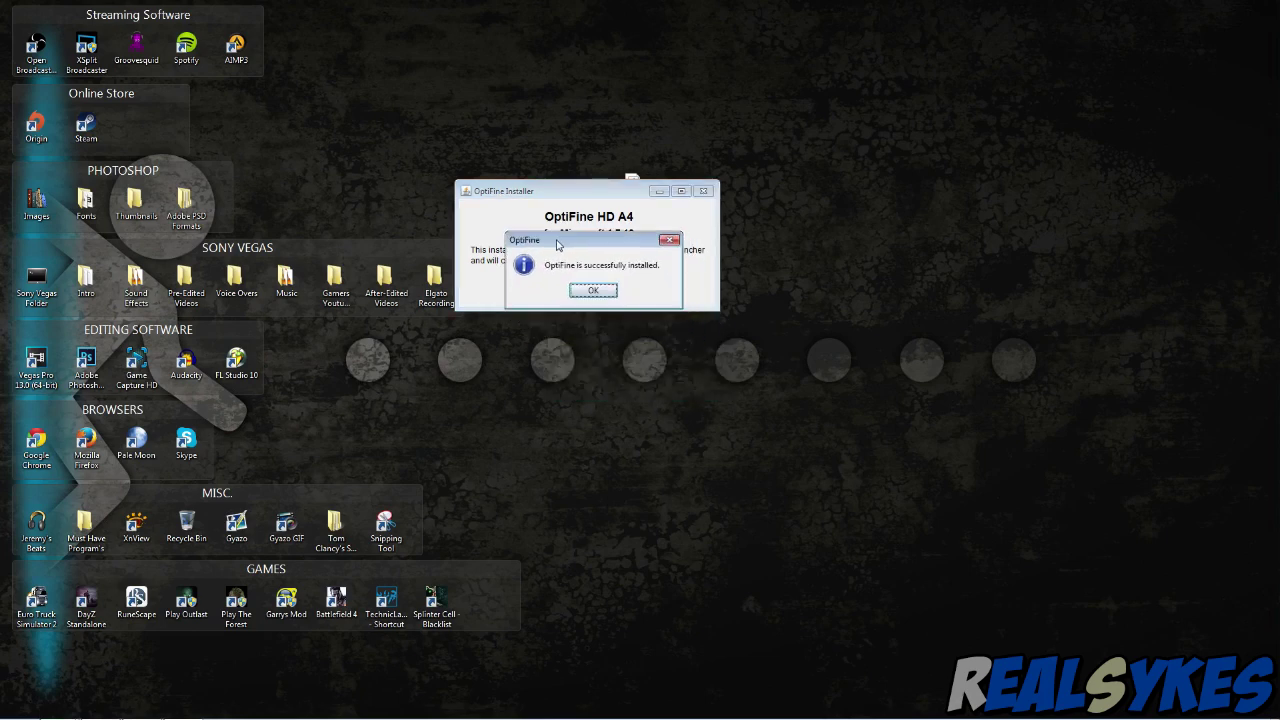
click(582, 288)
Relaunch Minecraft, switch the profile to 1.7.10-OptiFine_HD_A4, save it, and play
double_click(632, 240)
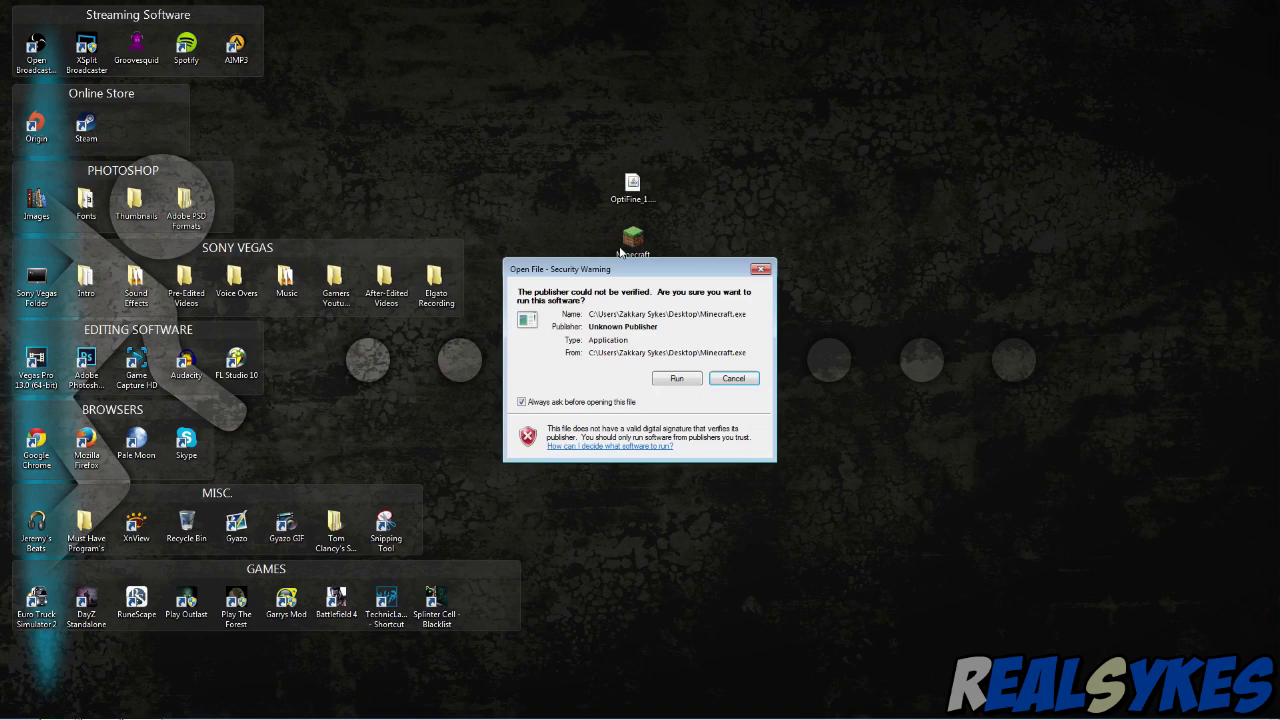
click(674, 376)
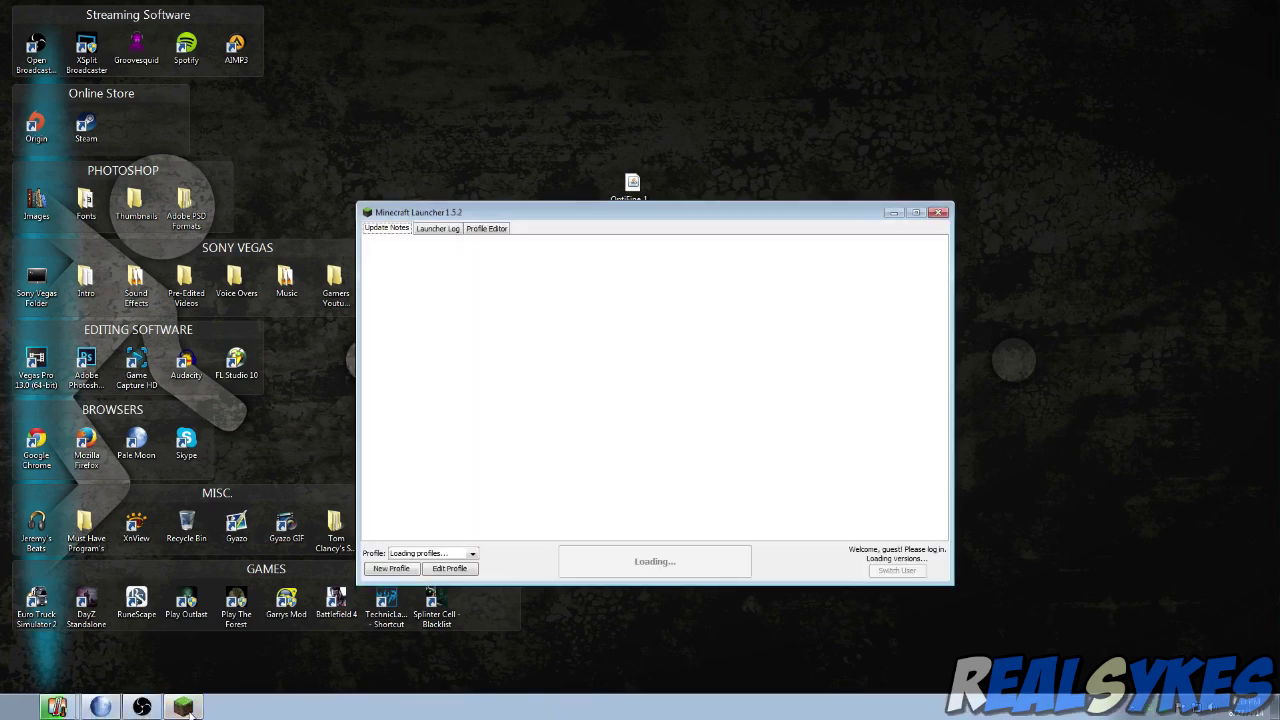
click(447, 569)
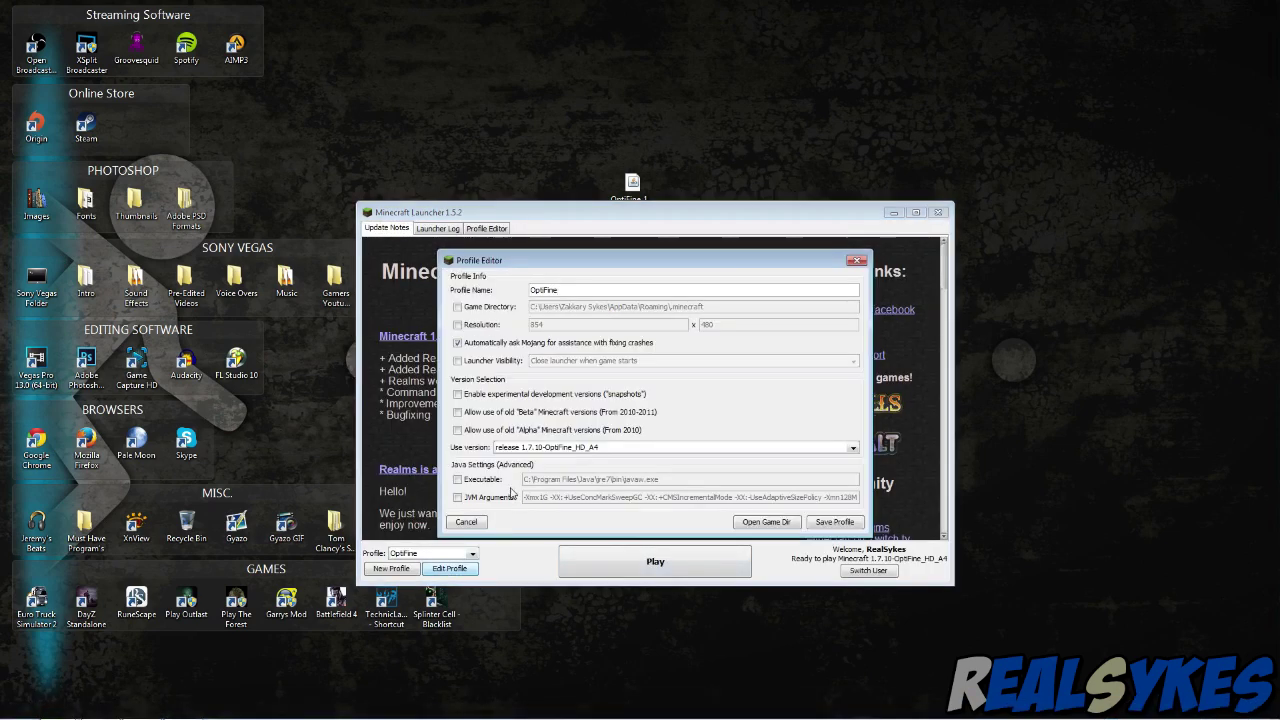
click(517, 449)
click(818, 524)
click(679, 562)
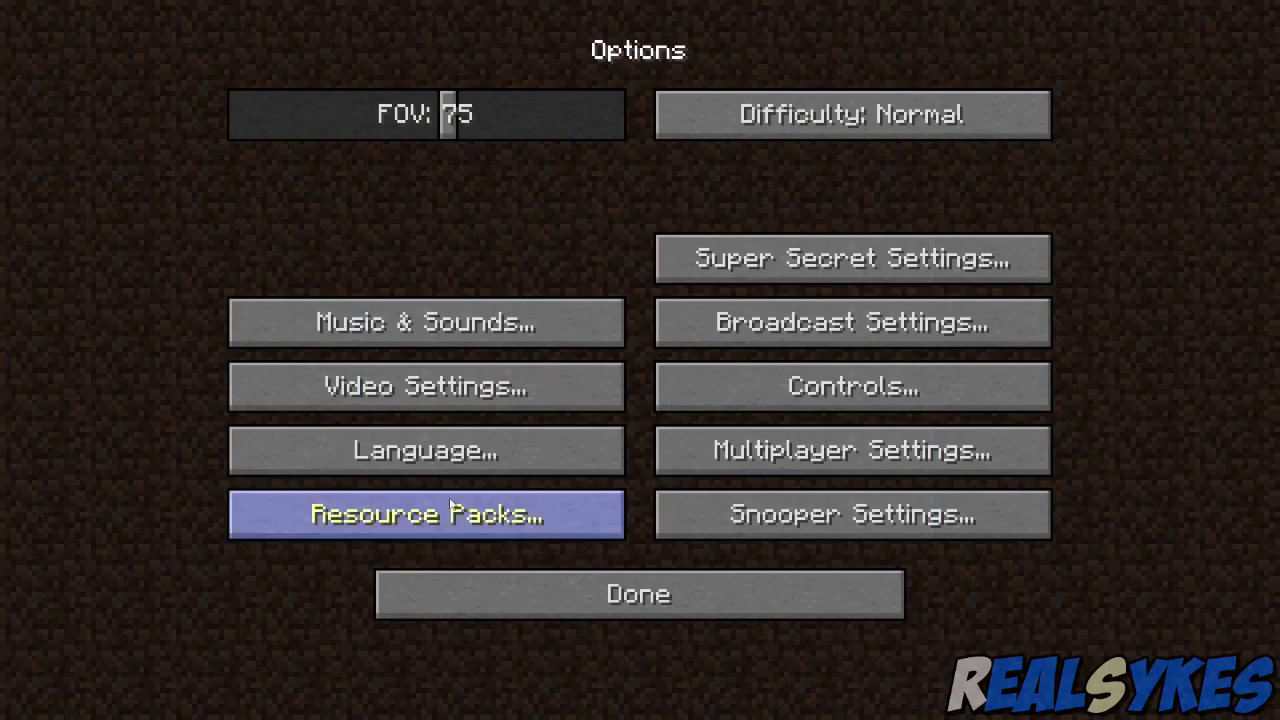
Open Video Settings and view the OptiFine Details and Animations pages
click(435, 394)
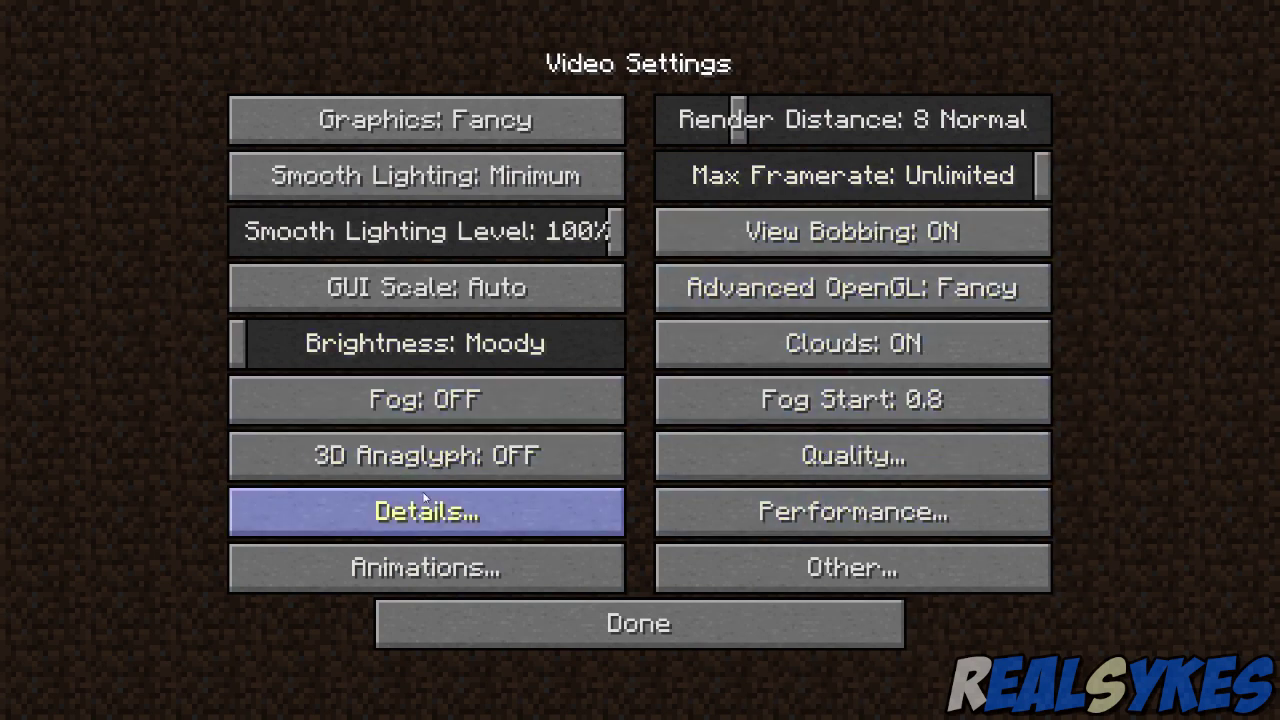
click(446, 511)
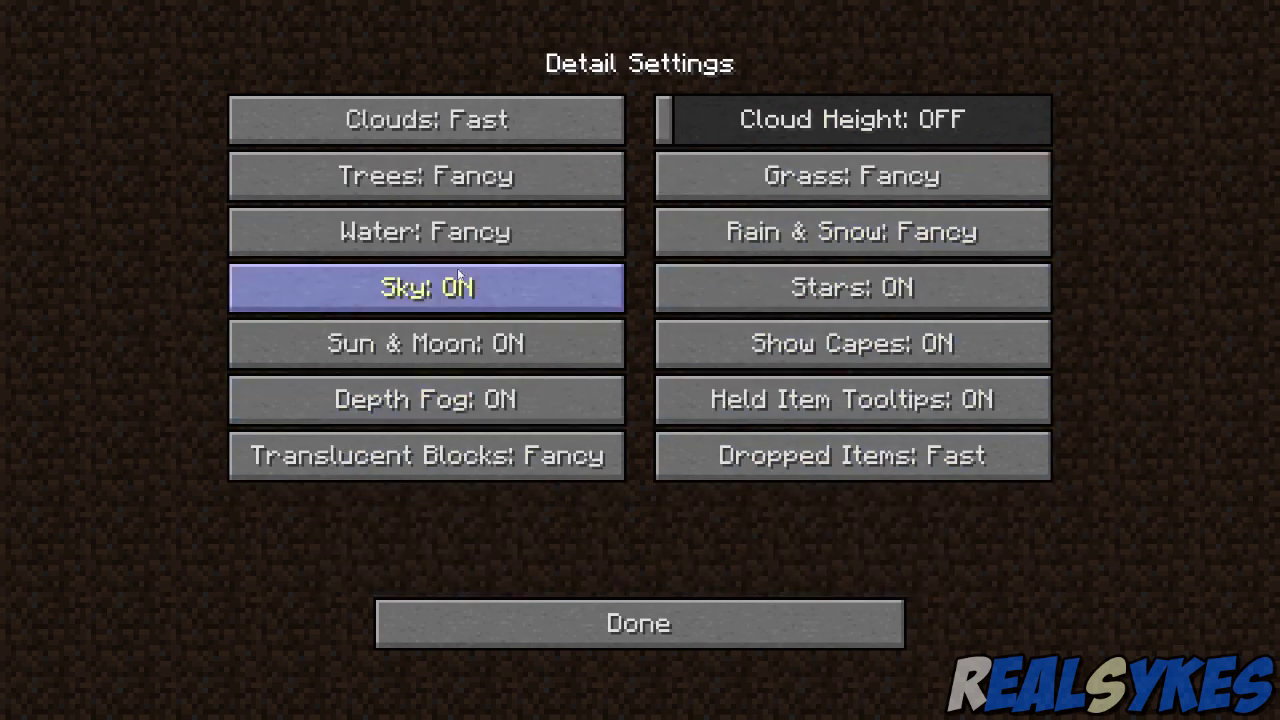
click(725, 608)
click(592, 569)
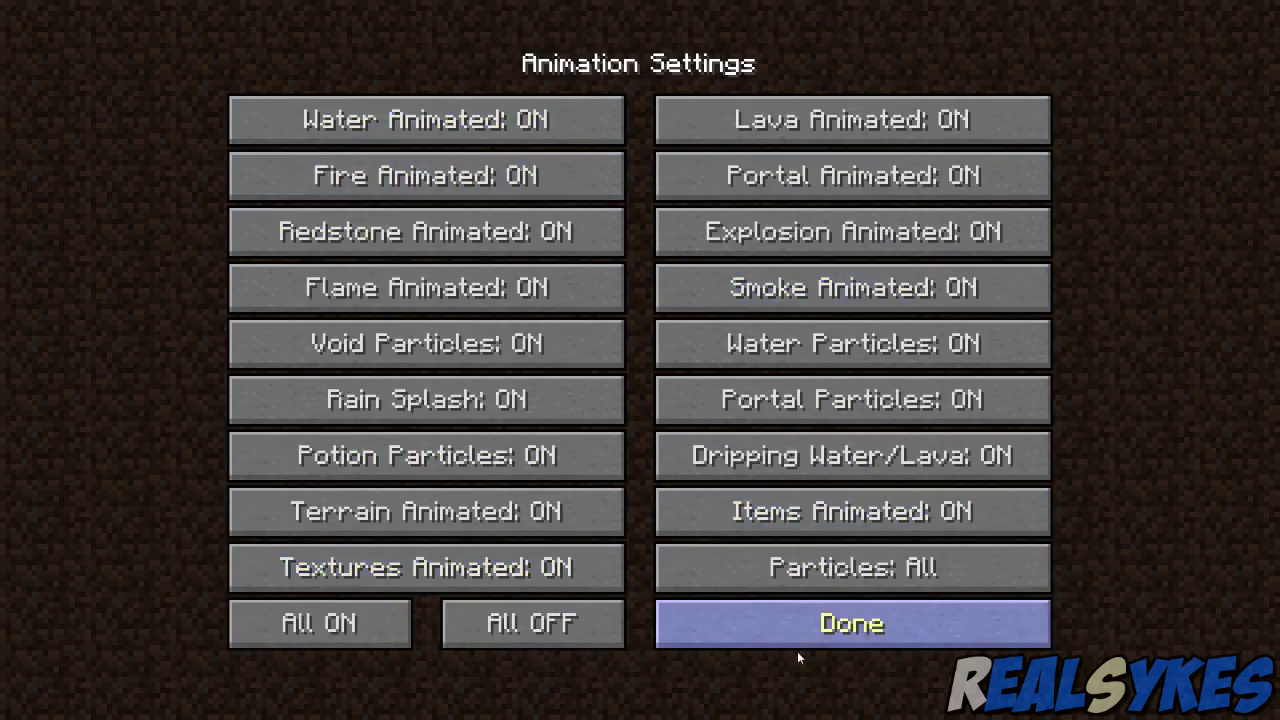
click(798, 625)
View the Performance and Other pages, then exit Video Settings and Options
click(783, 516)
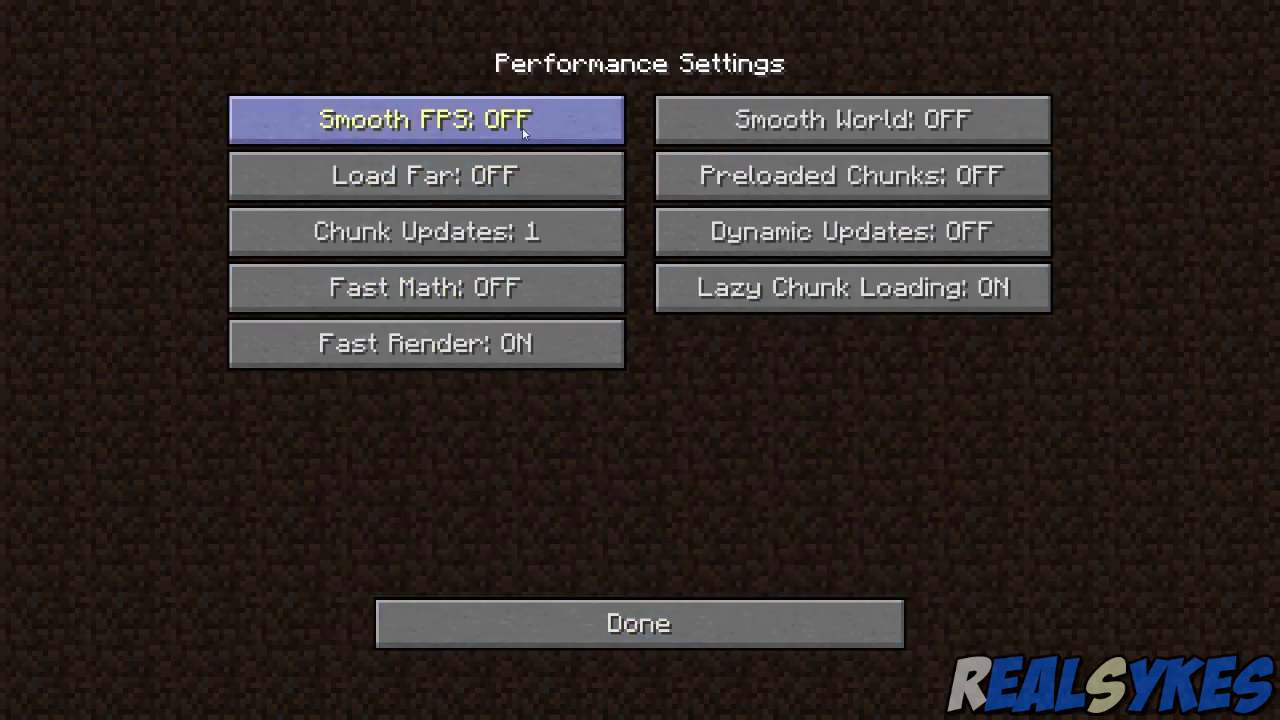
click(688, 620)
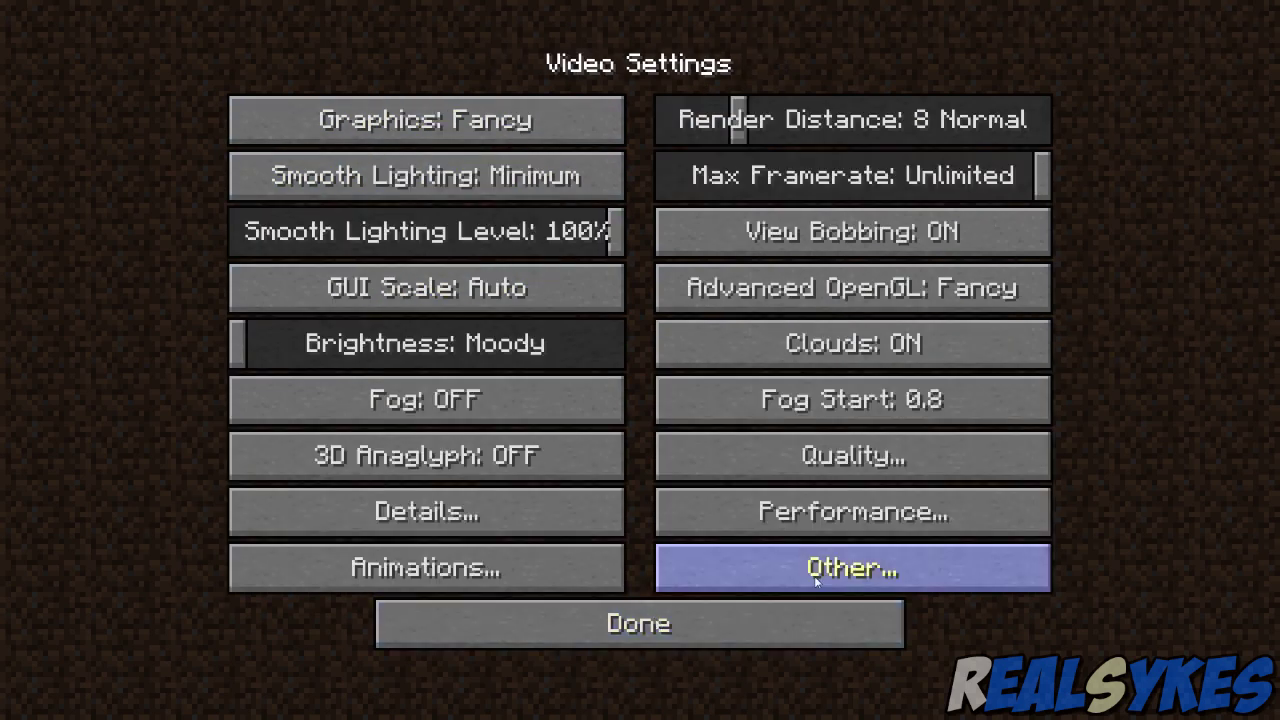
click(822, 562)
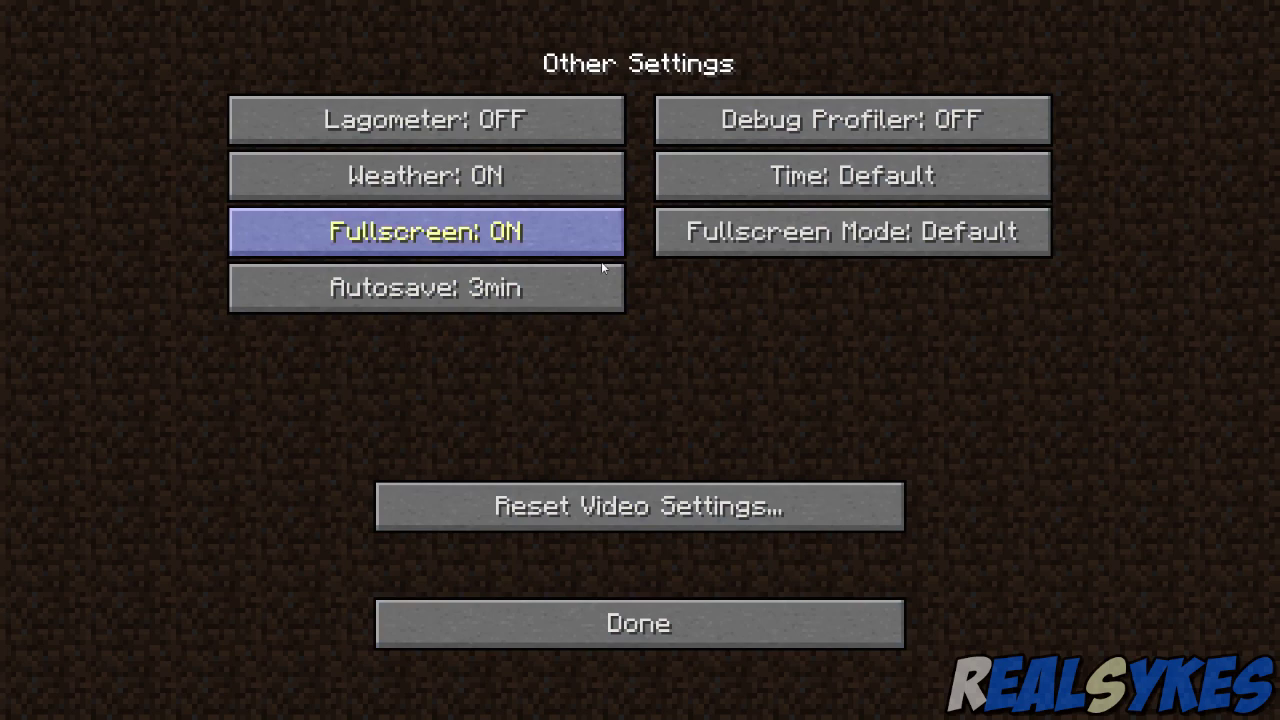
click(613, 620)
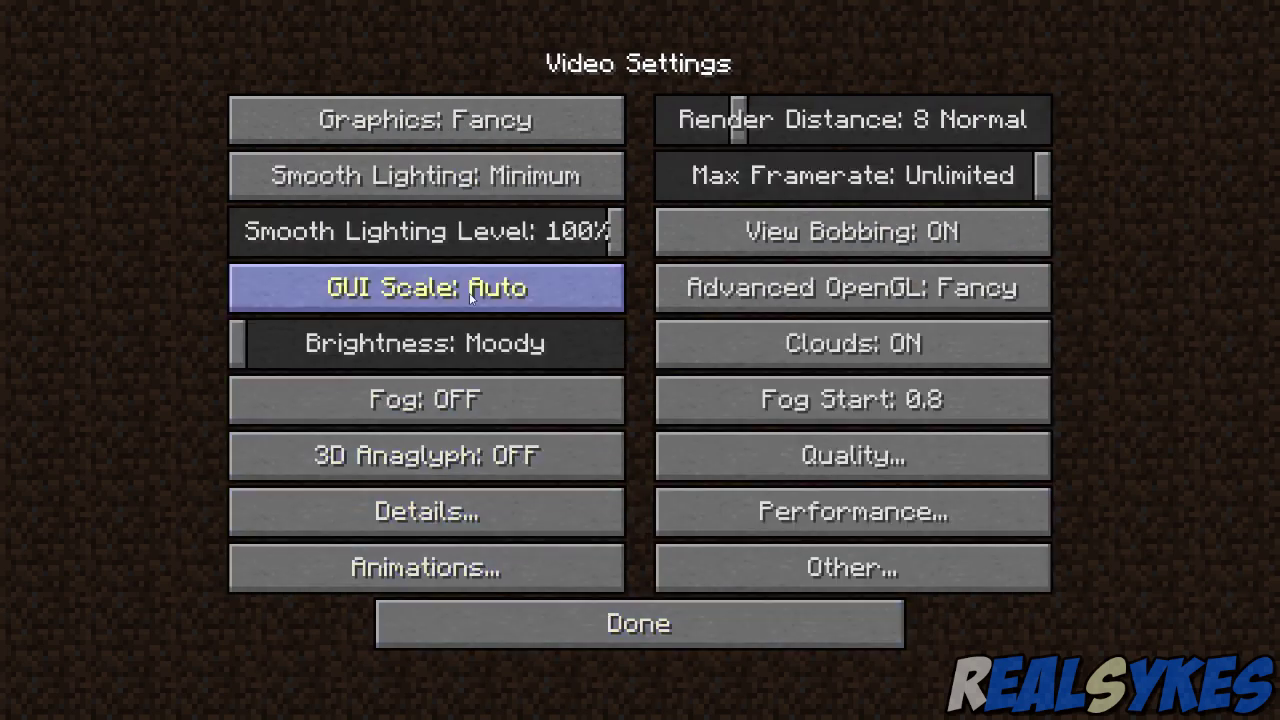
click(710, 615)
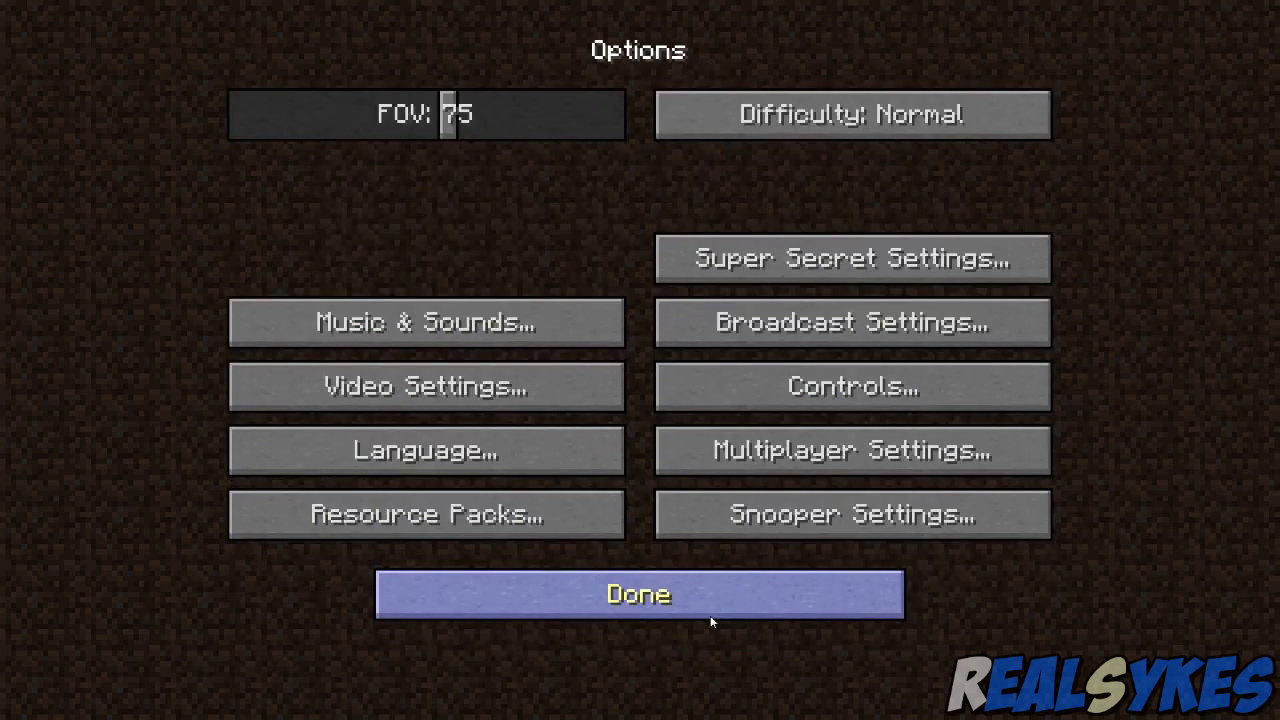
click(710, 615)
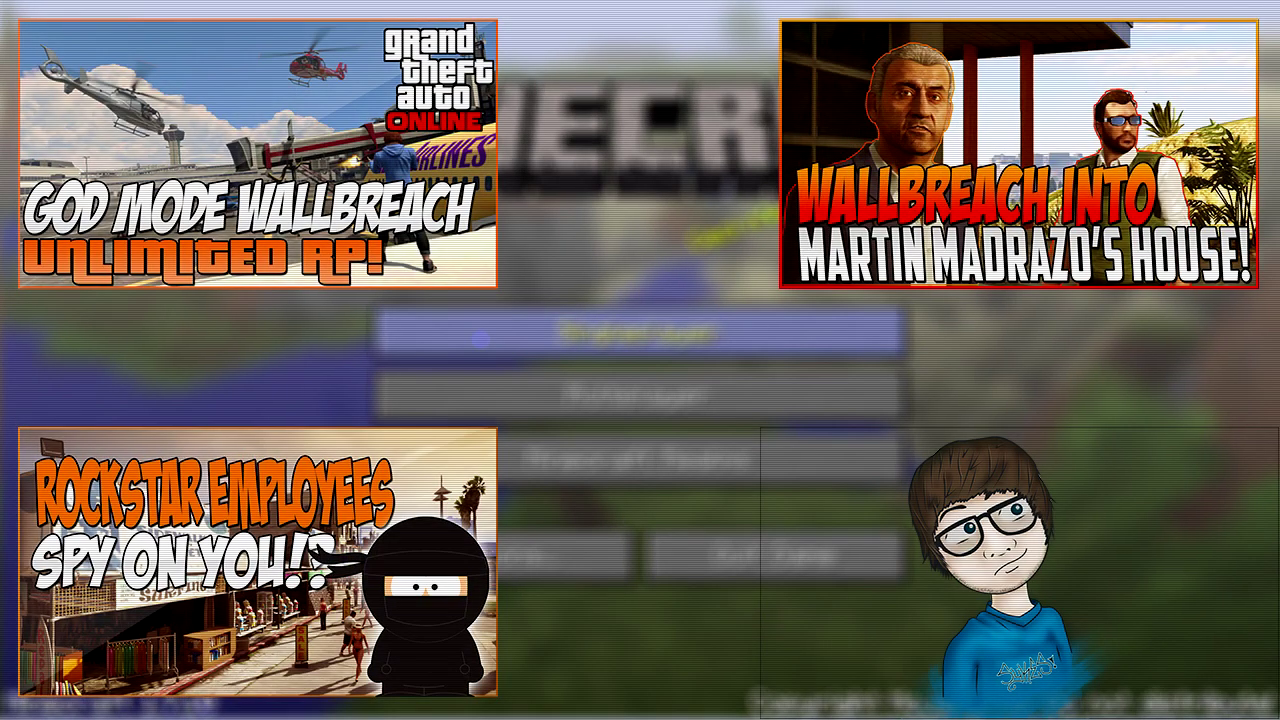
Open Singleplayer and select the first world in the list
click(640, 332)
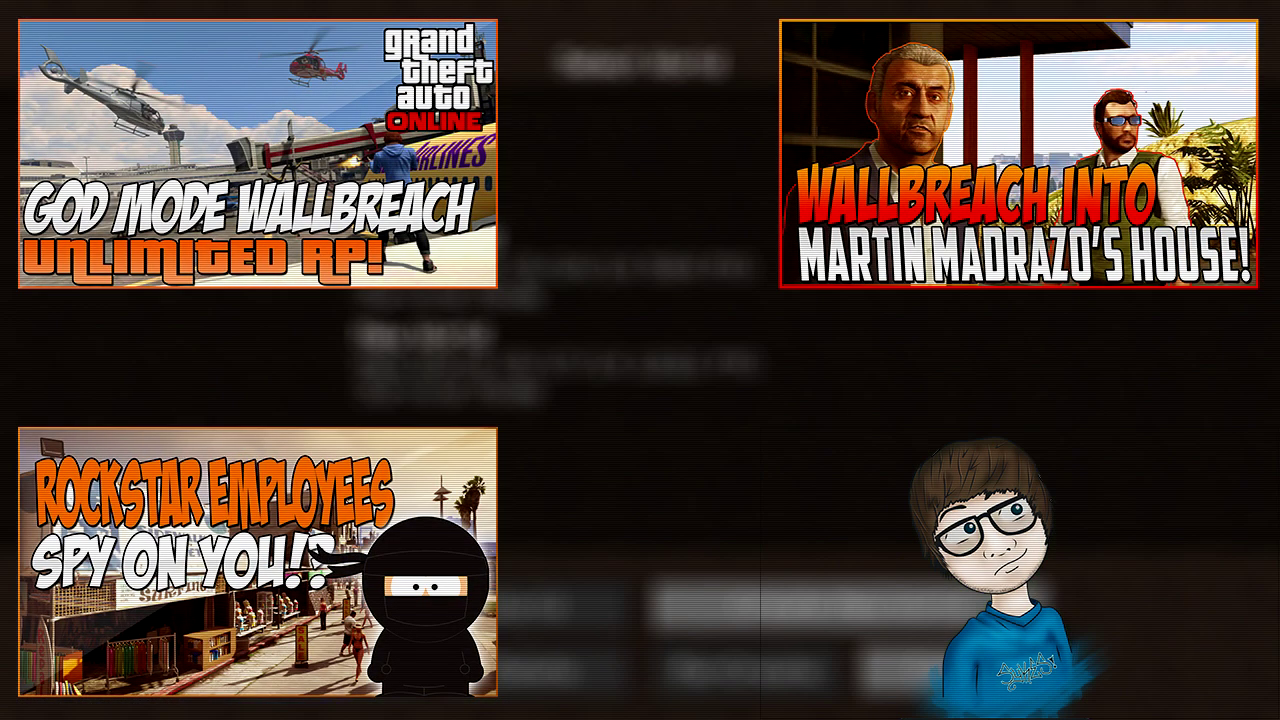
click(560, 275)
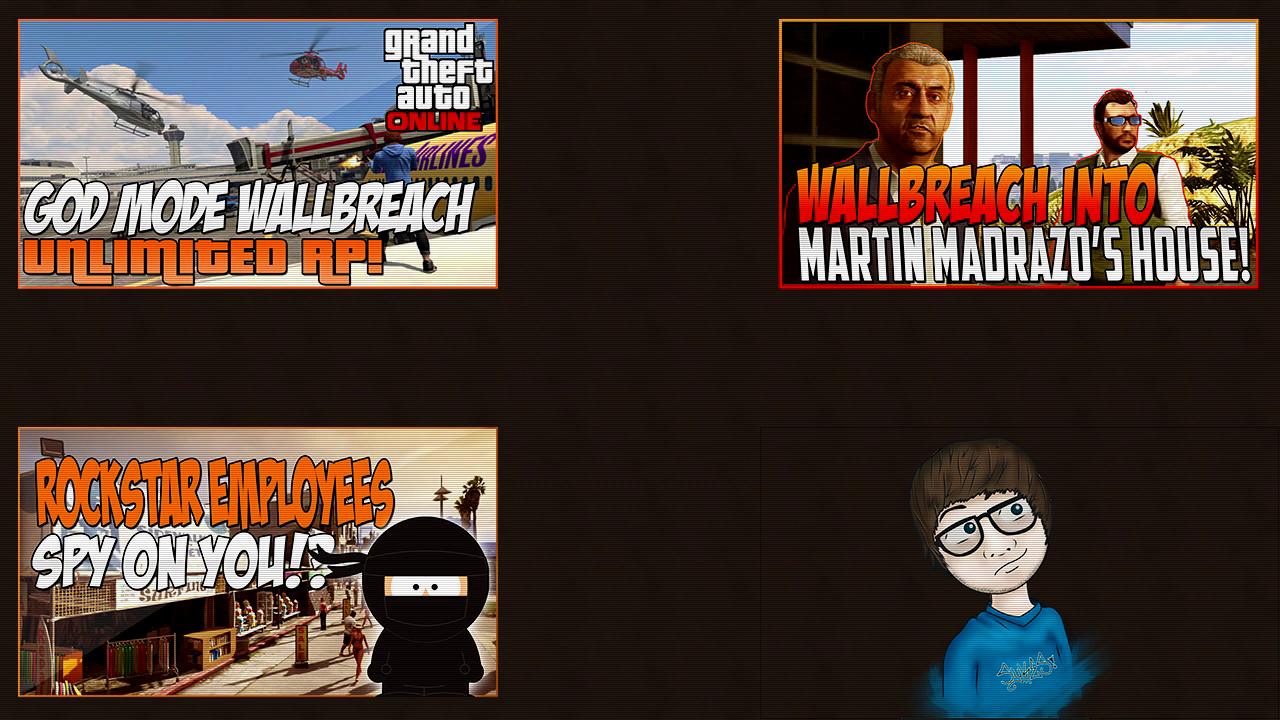